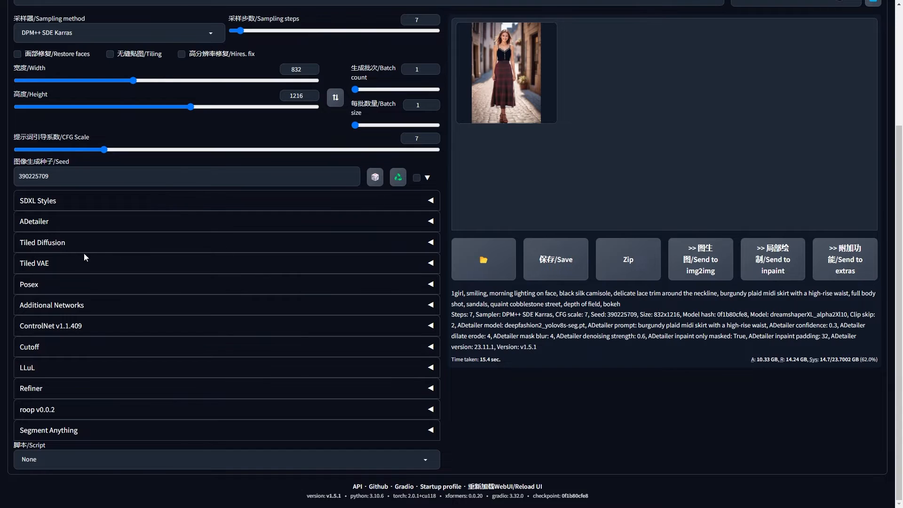
Step: Choose deepfashion2_yolov8s-seg.pt as the first ADetailer model
{"action": "left_click", "coordinate": [68, 229]}
{"action": "scroll", "coordinate": [150, 250], "scroll_direction": "down", "scroll_amount": 3}
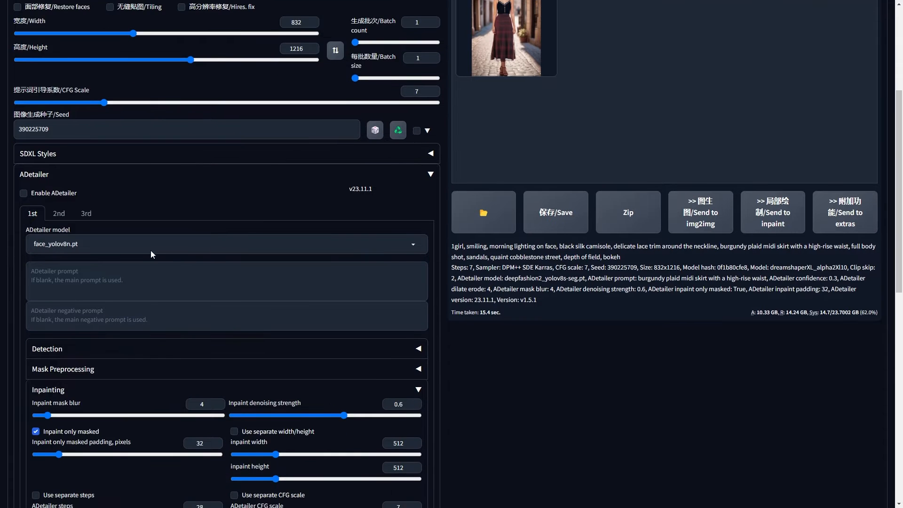
{"action": "left_click", "coordinate": [145, 149]}
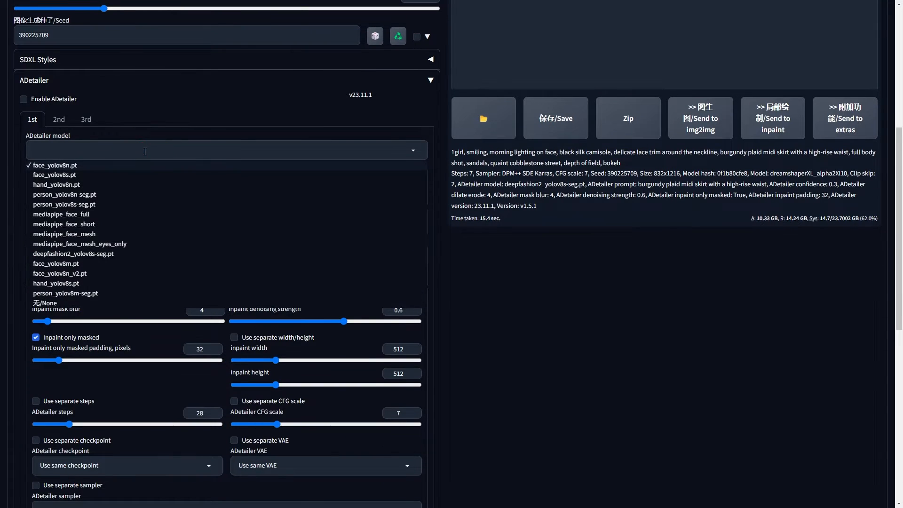
{"action": "scroll", "coordinate": [146, 188], "scroll_direction": "down", "scroll_amount": 1}
{"action": "left_click", "coordinate": [127, 207]}
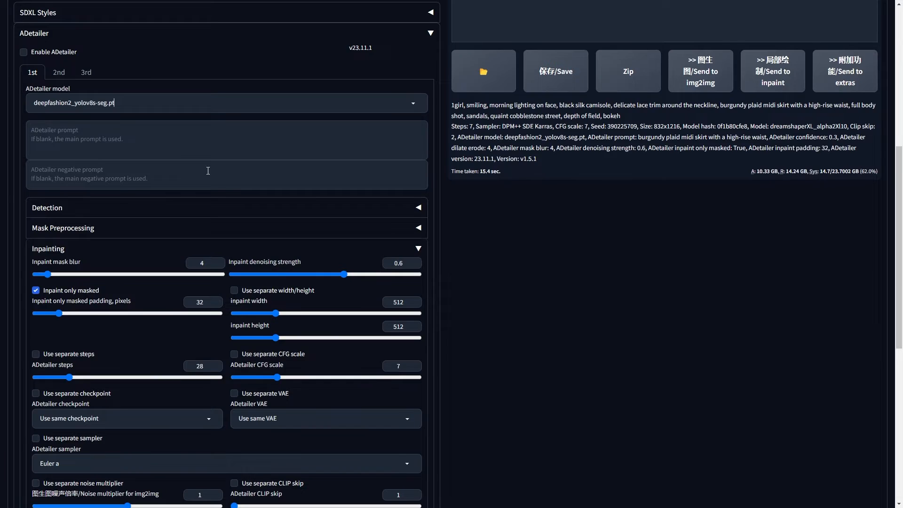
{"action": "scroll", "coordinate": [231, 204], "scroll_direction": "up", "scroll_amount": 4}
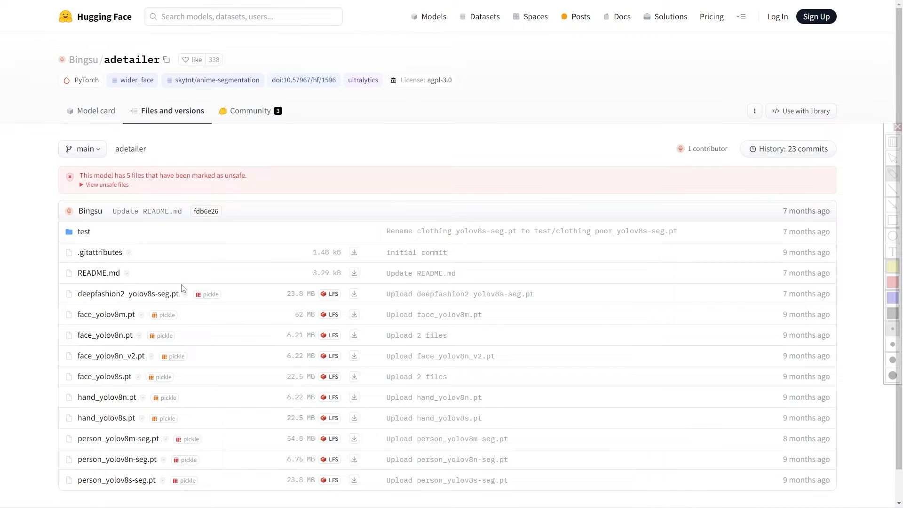
Step: Switch to the adetailer repository on Hugging Face and download deepfashion2_yolov8s-seg.pt
{"action": "left_click", "coordinate": [354, 294]}
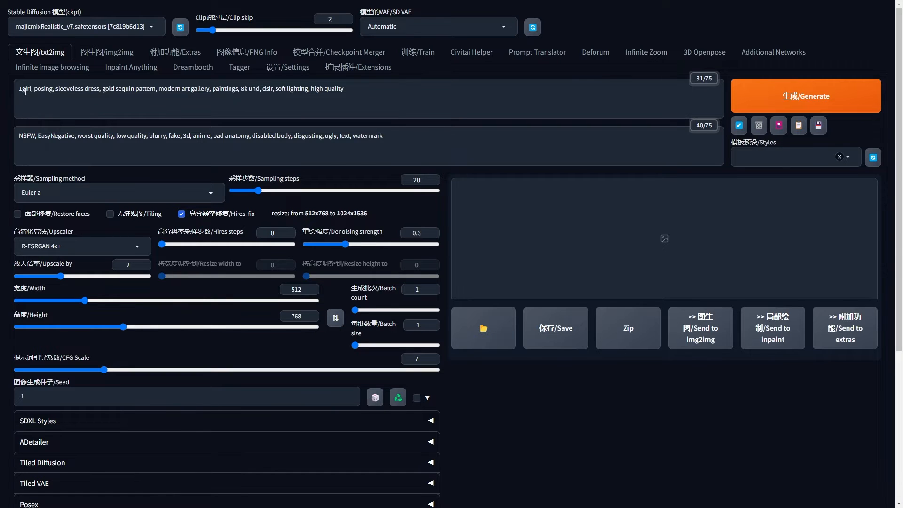
Step: Generate an image from the sleeveless dress prompt that includes the gold sequin pattern
{"action": "left_click_drag", "start_coordinate": [336, 93], "coordinate": [13, 94]}
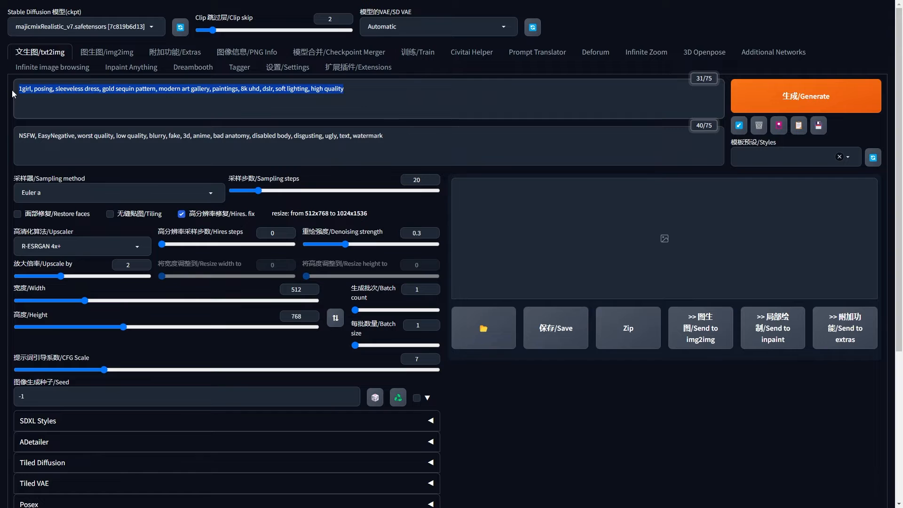
{"action": "left_click", "coordinate": [349, 93]}
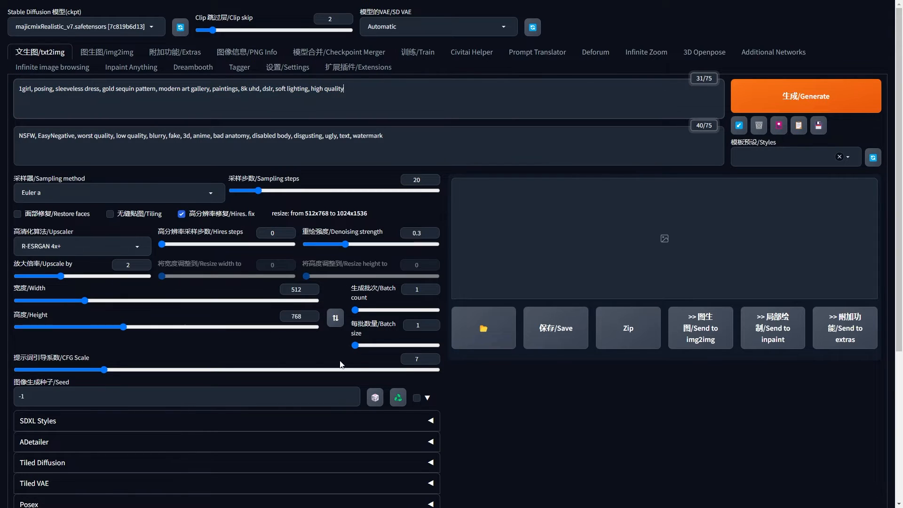
{"action": "left_click", "coordinate": [786, 102]}
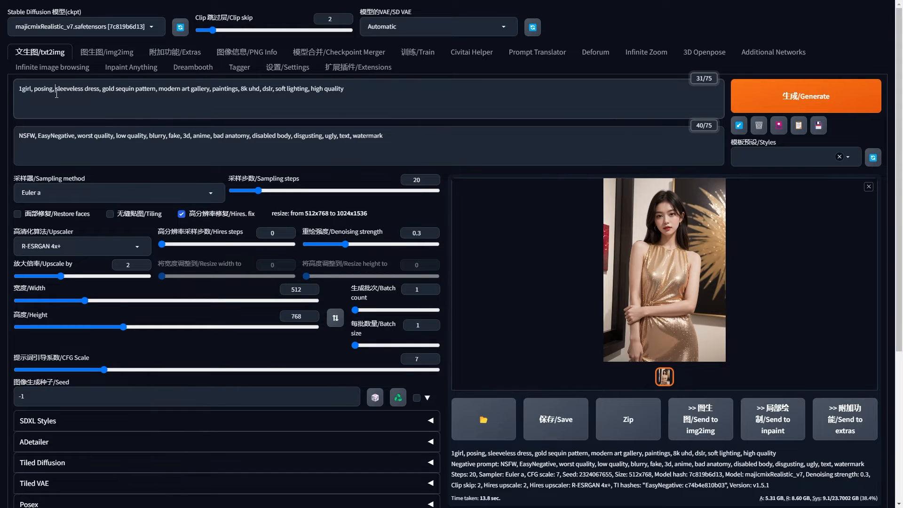
Step: Insert "yellow" before "sleeveless dress" in the main prompt
{"action": "type", "text": "ye"}
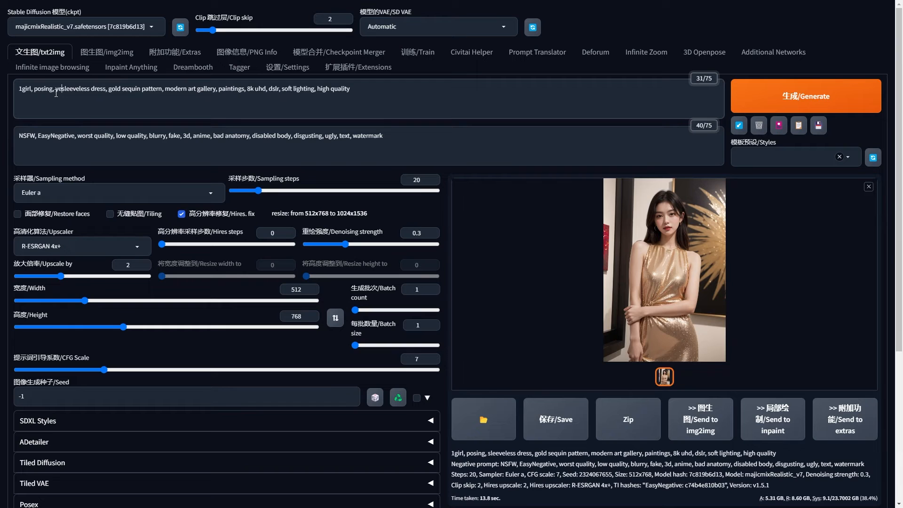
{"action": "type", "text": "llow"}
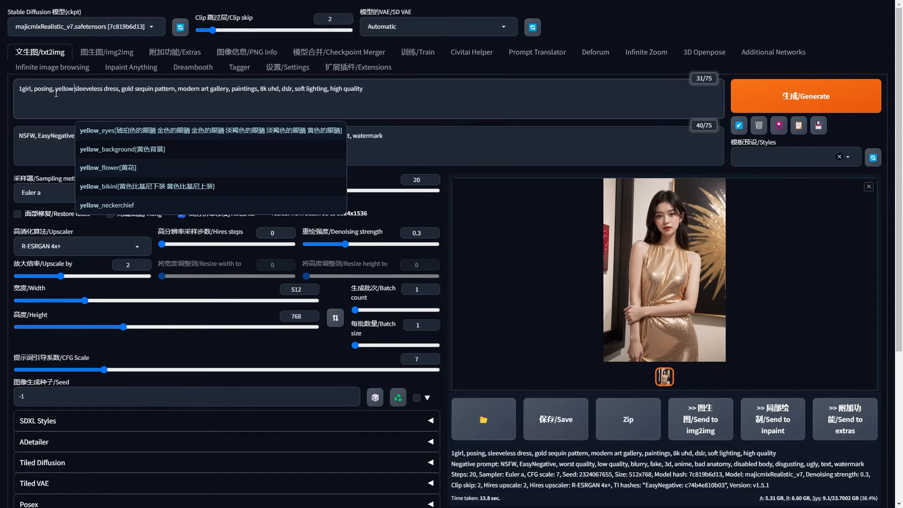
{"action": "left_click", "coordinate": [403, 90]}
{"action": "left_click", "coordinate": [448, 210]}
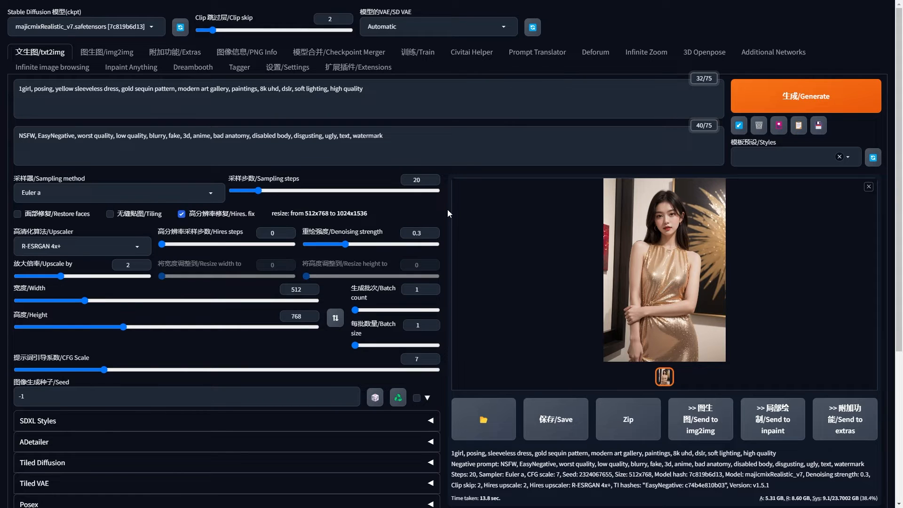
Step: Move "gold sequin pattern," from the main prompt into the first ADetailer prompt
{"action": "left_click_drag", "start_coordinate": [122, 89], "coordinate": [180, 89]}
{"action": "key", "text": "ctrl+c"}
{"action": "key", "text": "BackSpace"}
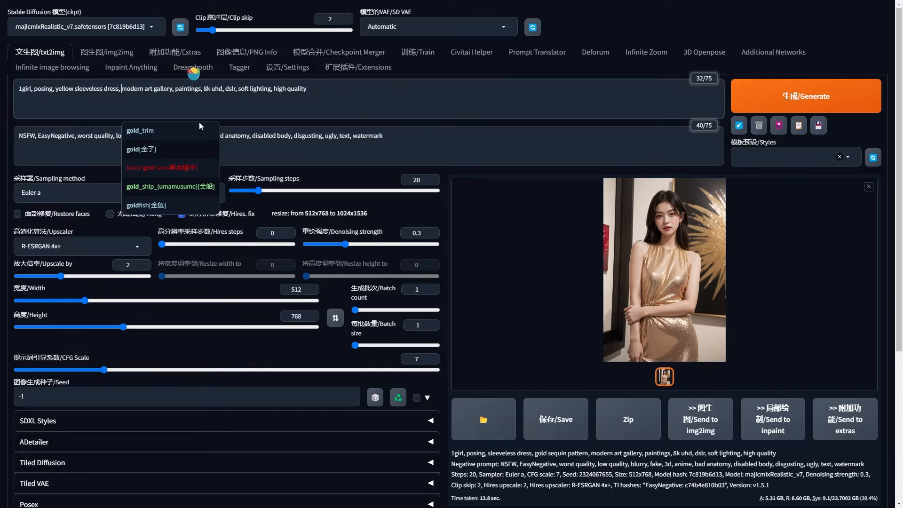
{"action": "scroll", "coordinate": [199, 122], "scroll_direction": "down", "scroll_amount": 5}
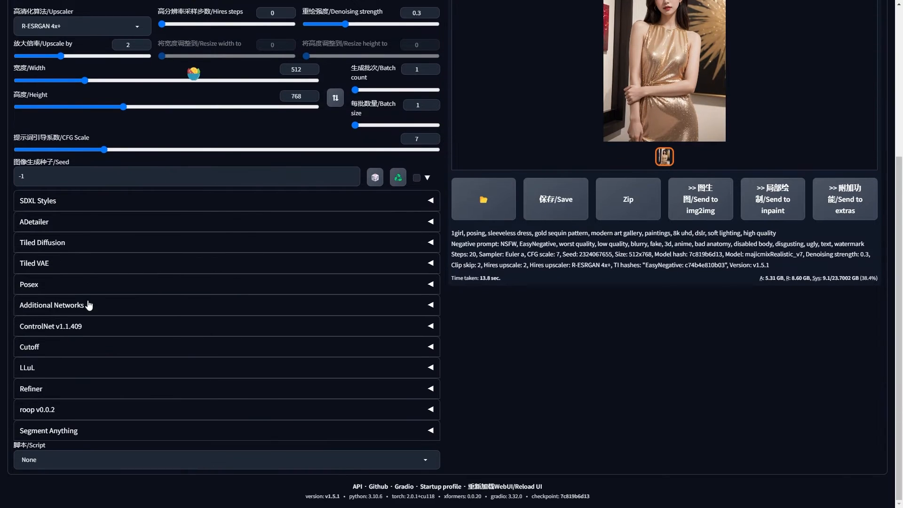
{"action": "left_click", "coordinate": [80, 223]}
{"action": "left_click", "coordinate": [66, 329]}
{"action": "key", "text": "ctrl+v"}
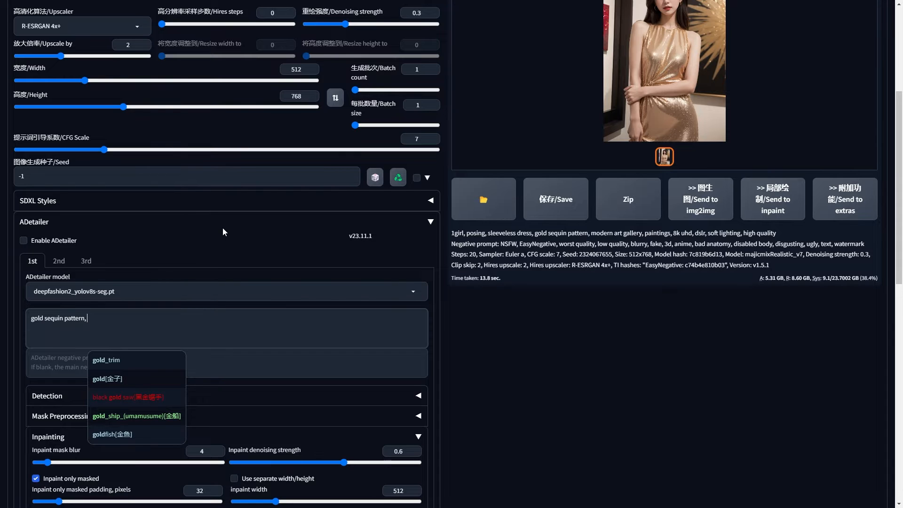
Step: Enable the Cutoff extension and set its target token to "yellow"
{"action": "scroll", "coordinate": [222, 228], "scroll_direction": "down", "scroll_amount": 10}
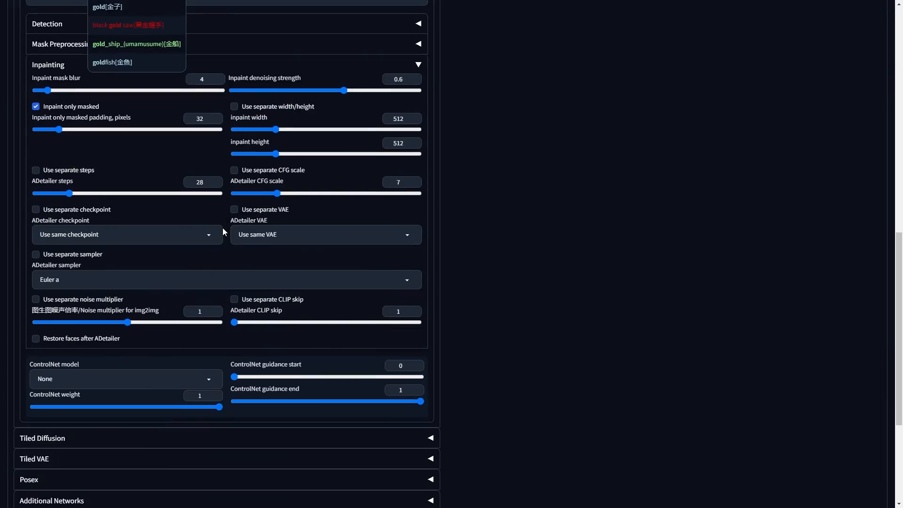
{"action": "left_click", "coordinate": [139, 346]}
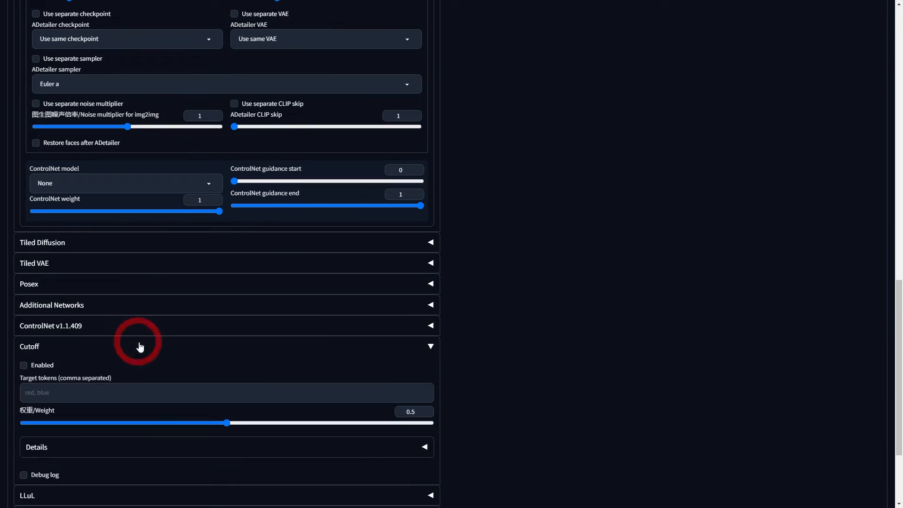
{"action": "scroll", "coordinate": [162, 317], "scroll_direction": "down", "scroll_amount": 3}
{"action": "left_click", "coordinate": [23, 238]}
{"action": "left_click", "coordinate": [54, 266]}
{"action": "type", "text": "yelloo"}
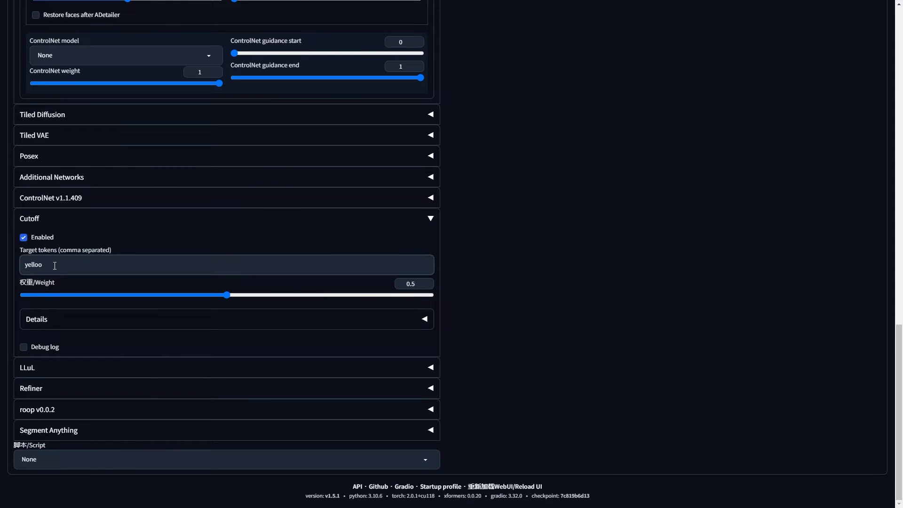
{"action": "key", "text": "BackSpace"}
{"action": "type", "text": "w"}
Step: Generate an image of the yellow sleeveless dress and reuse its seed for the following generations
{"action": "scroll", "coordinate": [455, 140], "scroll_direction": "up", "scroll_amount": 20}
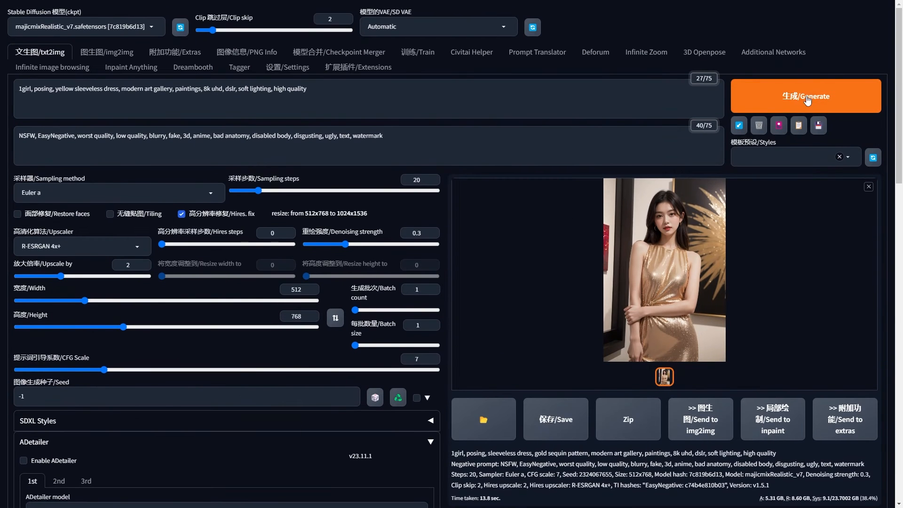
{"action": "left_click", "coordinate": [807, 97]}
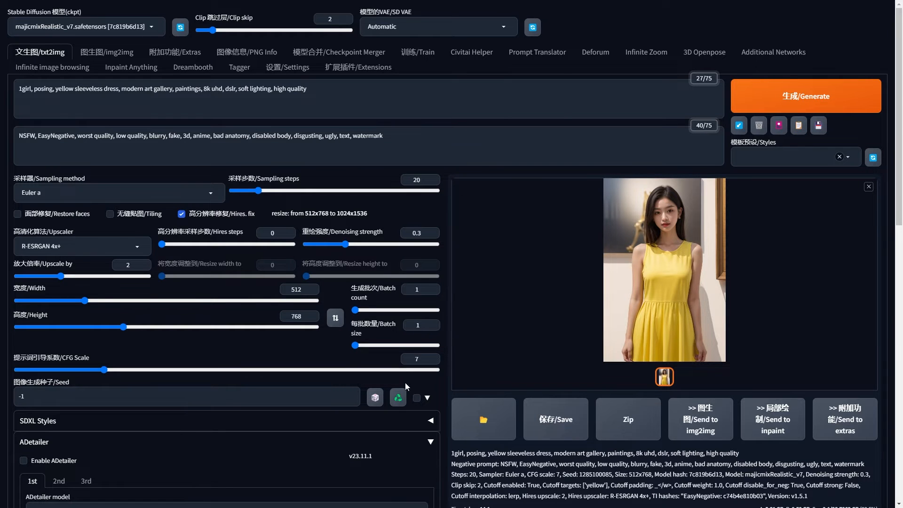
{"action": "left_click", "coordinate": [397, 399]}
Step: Enable ADetailer with the deepfashion2_yolov8s-seg.pt model for the "gold sequin pattern," prompt
{"action": "scroll", "coordinate": [397, 399], "scroll_direction": "down", "scroll_amount": 3}
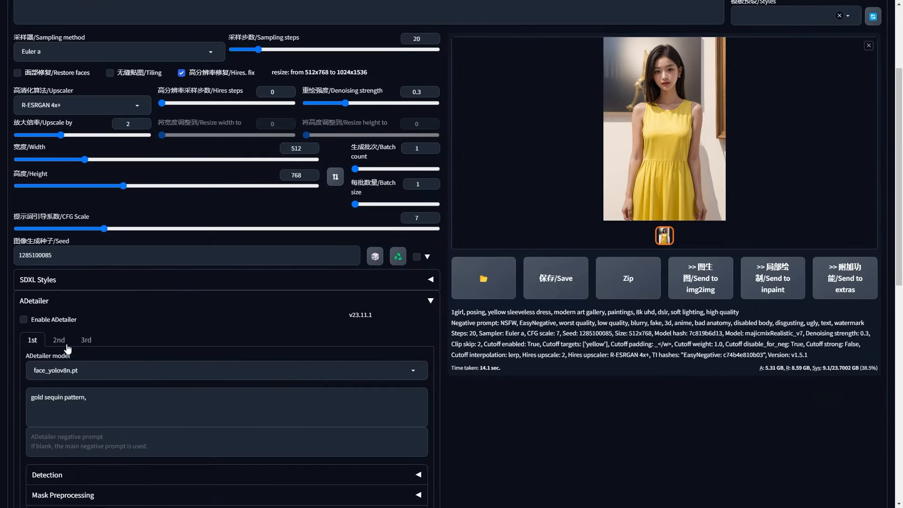
{"action": "left_click", "coordinate": [22, 319]}
{"action": "left_click", "coordinate": [145, 365]}
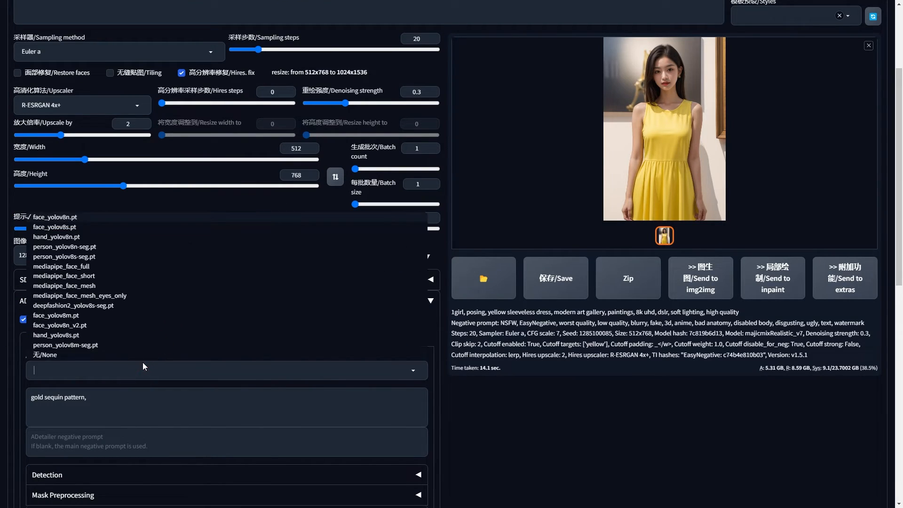
{"action": "left_click", "coordinate": [96, 306]}
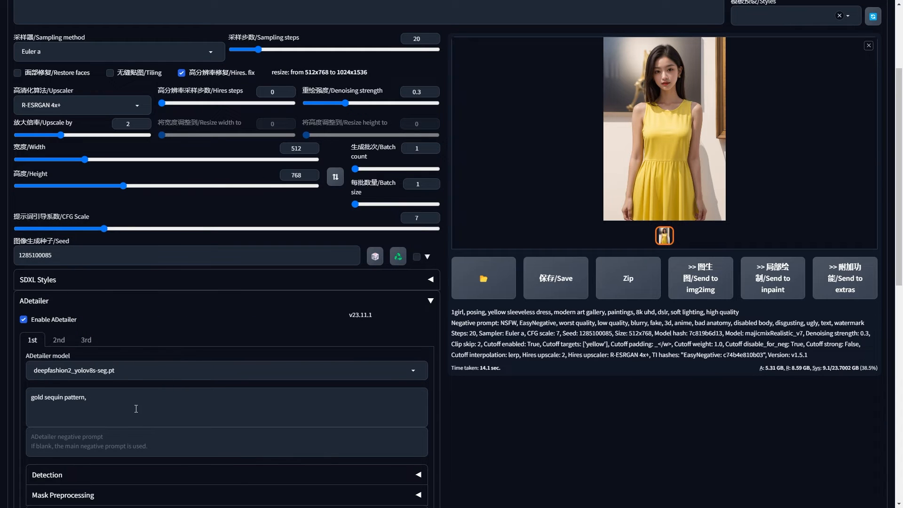
{"action": "left_click", "coordinate": [128, 396]}
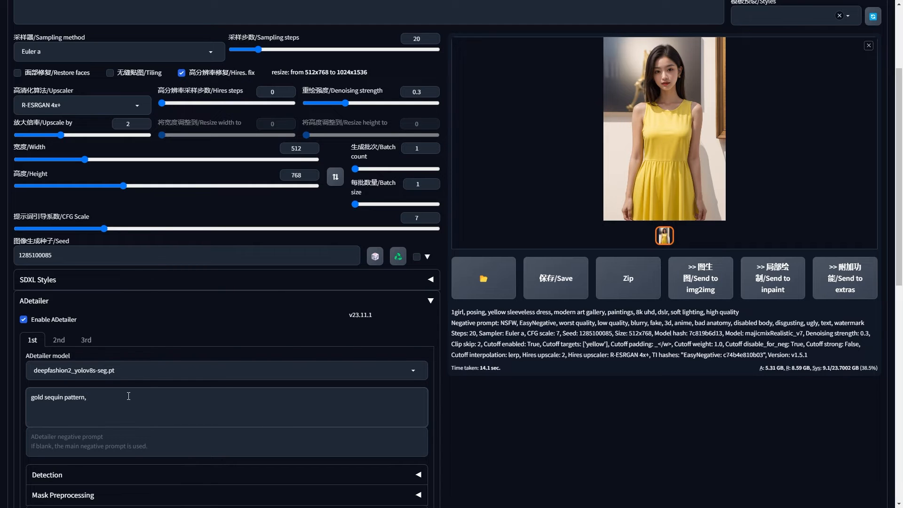
Step: Set ADetailer's inpaint denoising strength to 0.6 and generate the image
{"action": "scroll", "coordinate": [128, 396], "scroll_direction": "down", "scroll_amount": 4}
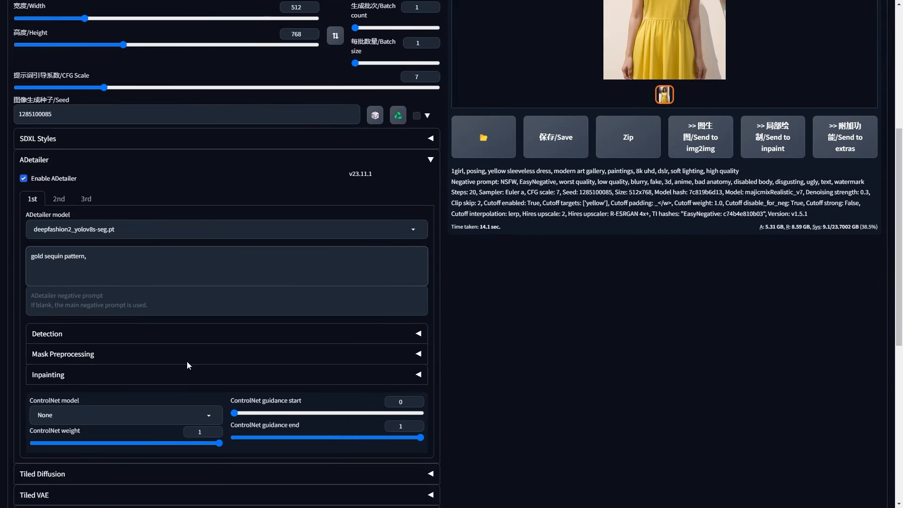
{"action": "left_click", "coordinate": [234, 333]}
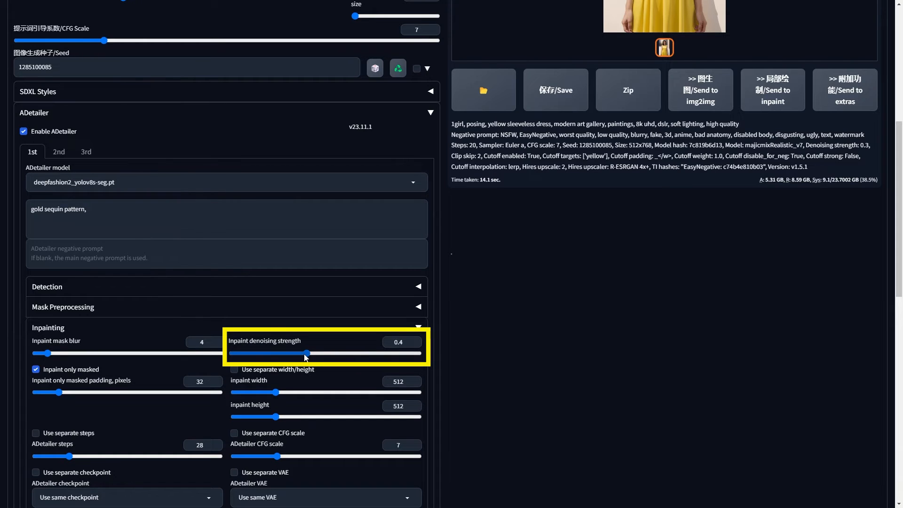
{"action": "left_click_drag", "start_coordinate": [307, 355], "coordinate": [345, 354]}
{"action": "scroll", "coordinate": [447, 330], "scroll_direction": "up", "scroll_amount": 7}
{"action": "left_click", "coordinate": [828, 98]}
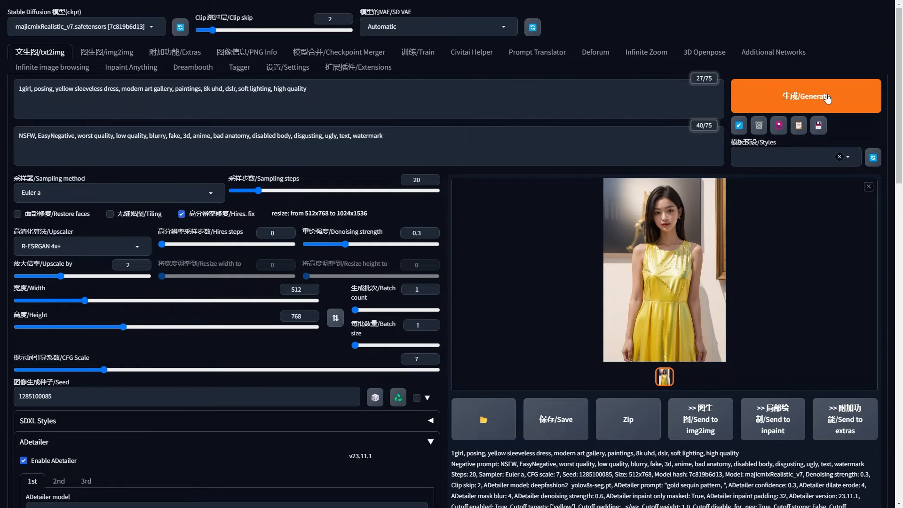
Step: Raise ADetailer's inpaint denoising strength to 0.7 and generate the image again
{"action": "scroll", "coordinate": [463, 290], "scroll_direction": "down", "scroll_amount": 10}
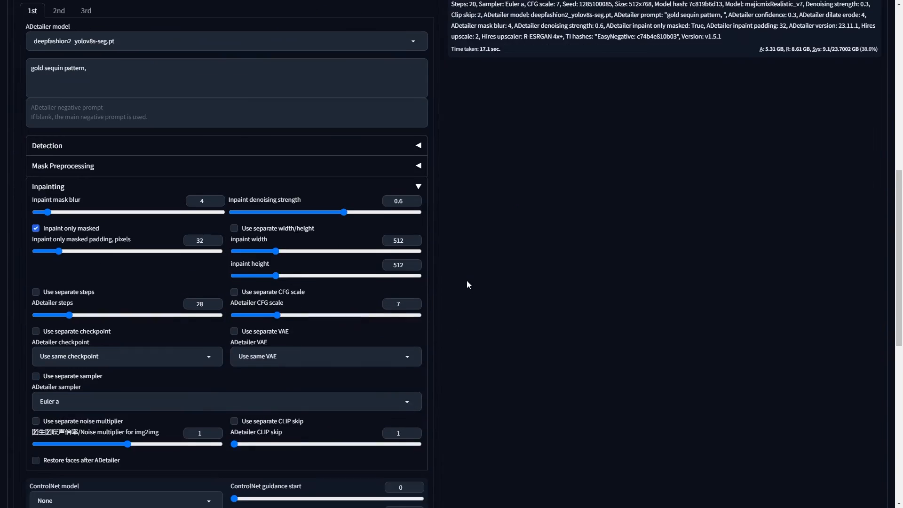
{"action": "scroll", "coordinate": [409, 264], "scroll_direction": "up", "scroll_amount": 1}
{"action": "left_click_drag", "start_coordinate": [354, 237], "coordinate": [365, 239]}
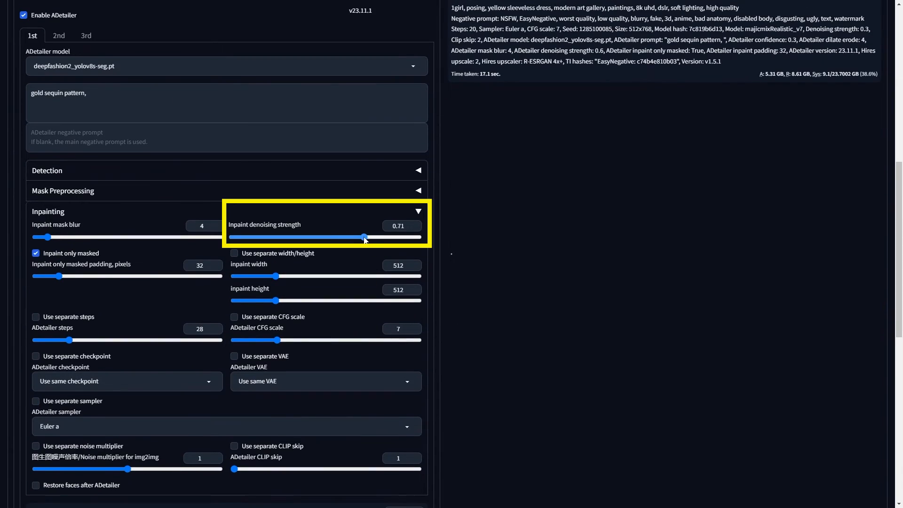
{"action": "scroll", "coordinate": [518, 212], "scroll_direction": "up", "scroll_amount": 10}
{"action": "left_click", "coordinate": [821, 104]}
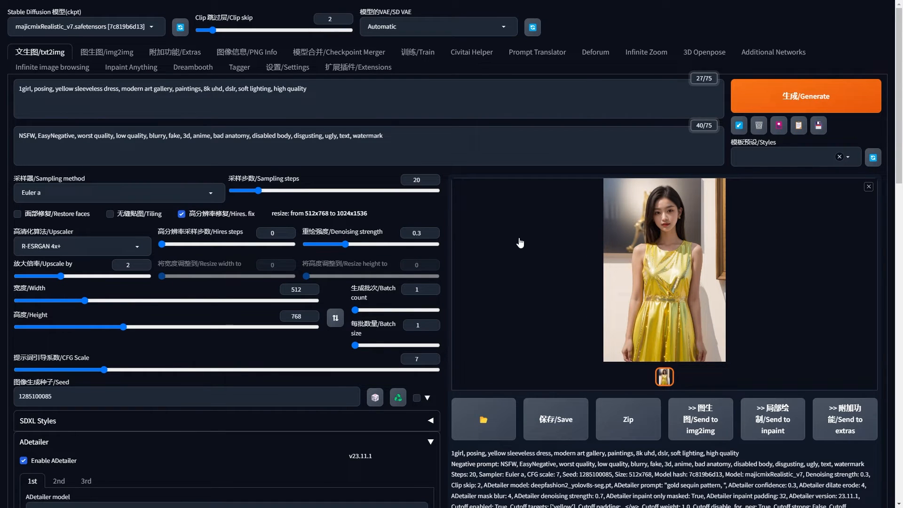
Step: Raise ADetailer's inpaint denoising strength to 0.8 and regenerate the image with the same seed
{"action": "scroll", "coordinate": [517, 241], "scroll_direction": "down", "scroll_amount": 10}
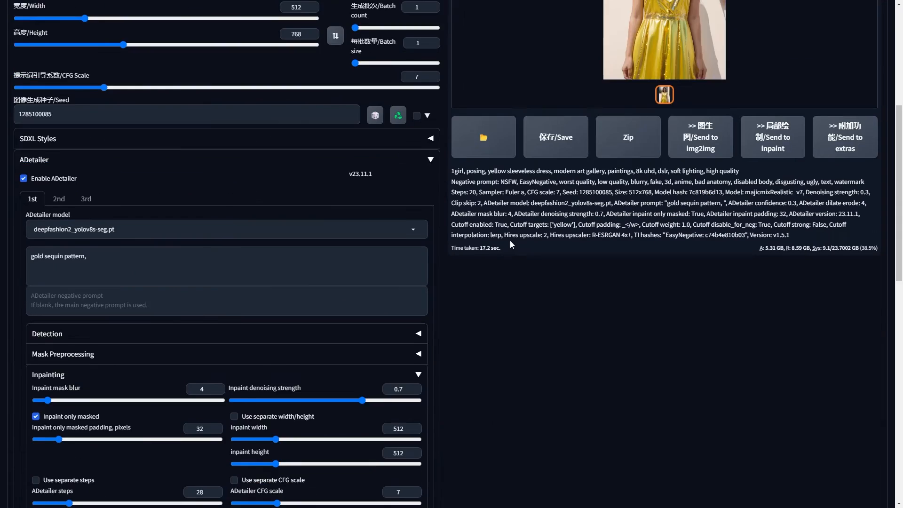
{"action": "left_click_drag", "start_coordinate": [363, 213], "coordinate": [376, 213]}
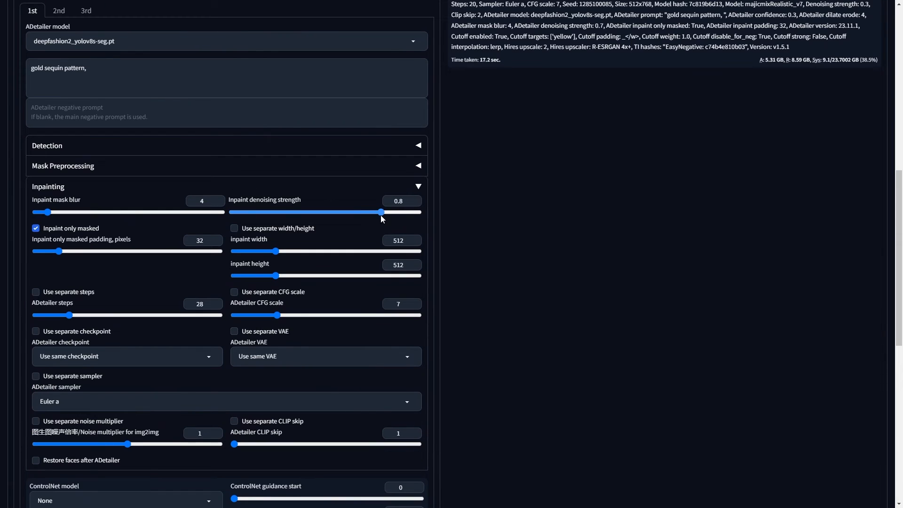
{"action": "scroll", "coordinate": [599, 279], "scroll_direction": "up", "scroll_amount": 10}
{"action": "left_click", "coordinate": [770, 105]}
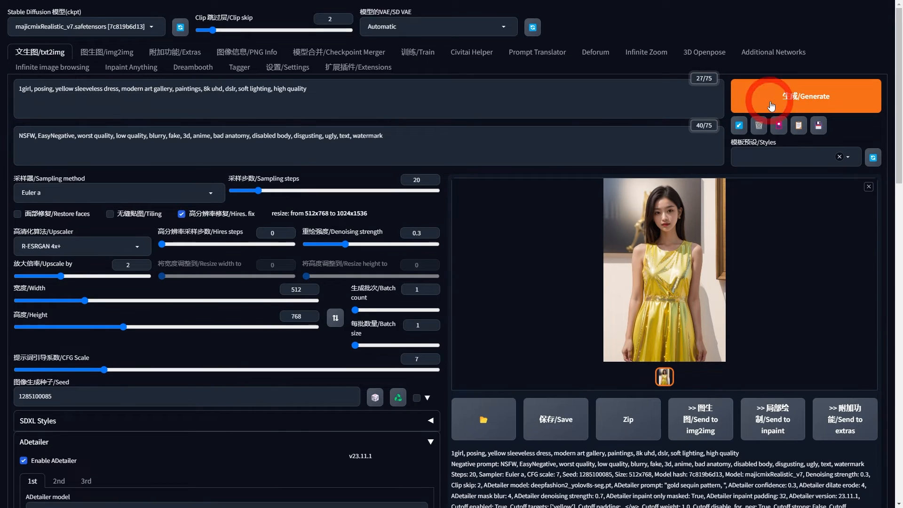
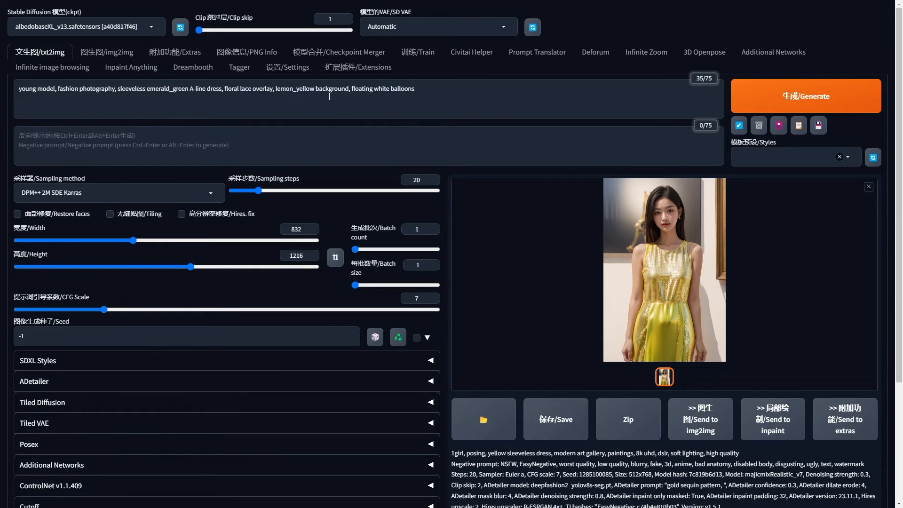
Step: Generate an image from the emerald_green A-line dress prompt with floating white balloons, leaving the negative prompt empty
{"action": "left_click_drag", "start_coordinate": [353, 98], "coordinate": [418, 92]}
{"action": "left_click", "coordinate": [355, 118]}
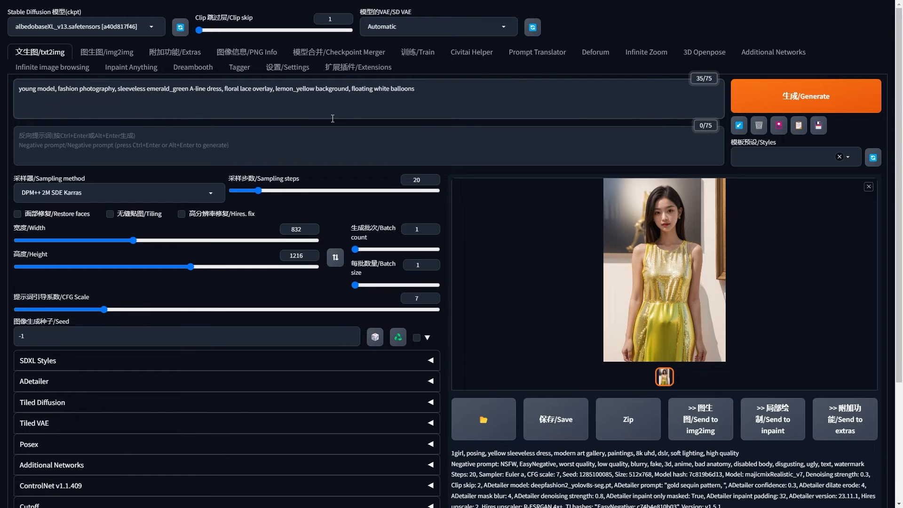
{"action": "left_click", "coordinate": [46, 140]}
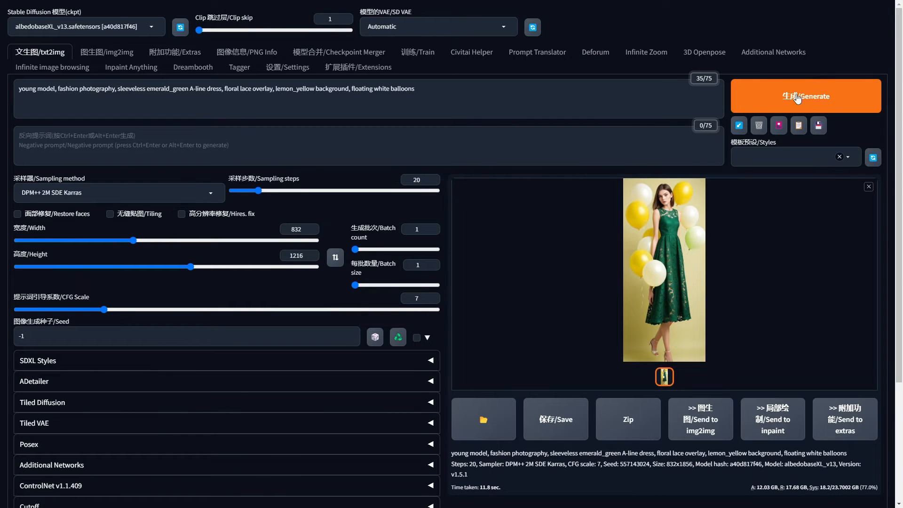
Step: Generate three more images from the unchanged emerald_green dress and lemon_yellow background prompt
{"action": "left_click", "coordinate": [798, 97]}
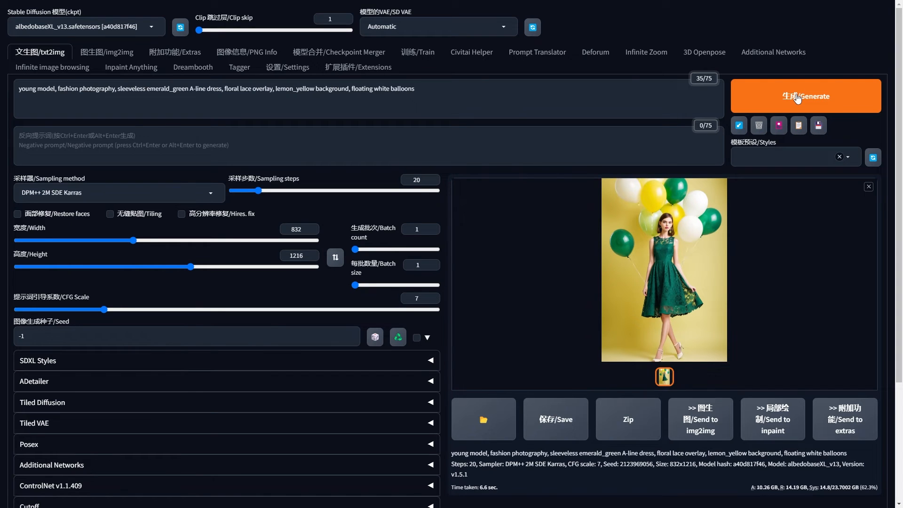
{"action": "left_click", "coordinate": [777, 100]}
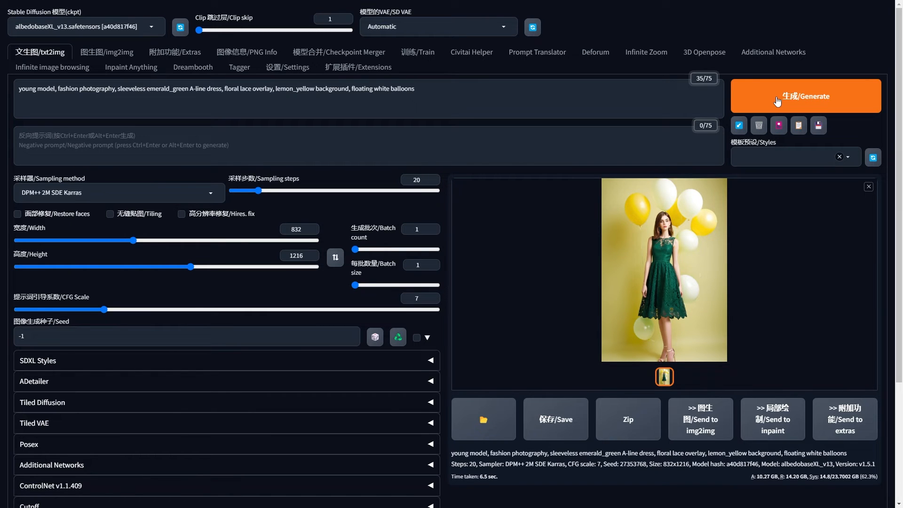
{"action": "left_click", "coordinate": [777, 101]}
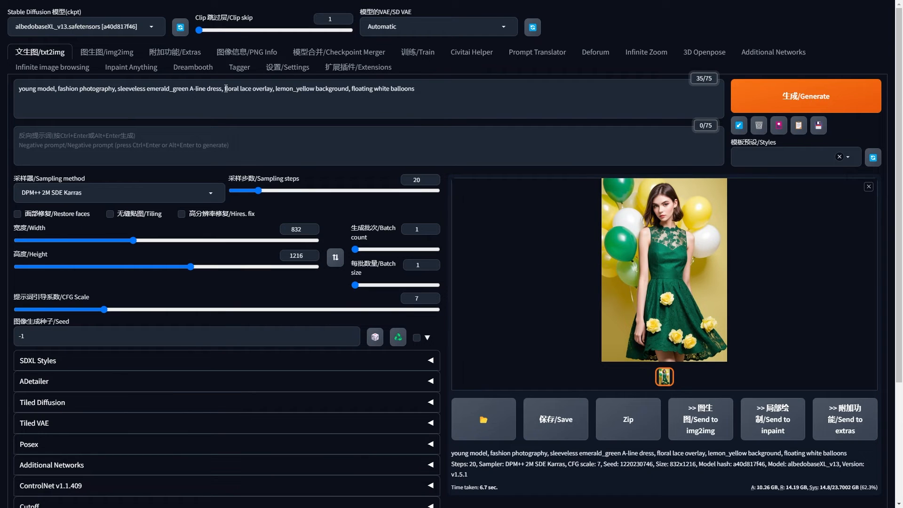
Step: Replace "floral lace overlay," in the prompt with a separate BREAK line between the dress description and "lemon_yellow background"
{"action": "left_click_drag", "start_coordinate": [226, 88], "coordinate": [278, 89]}
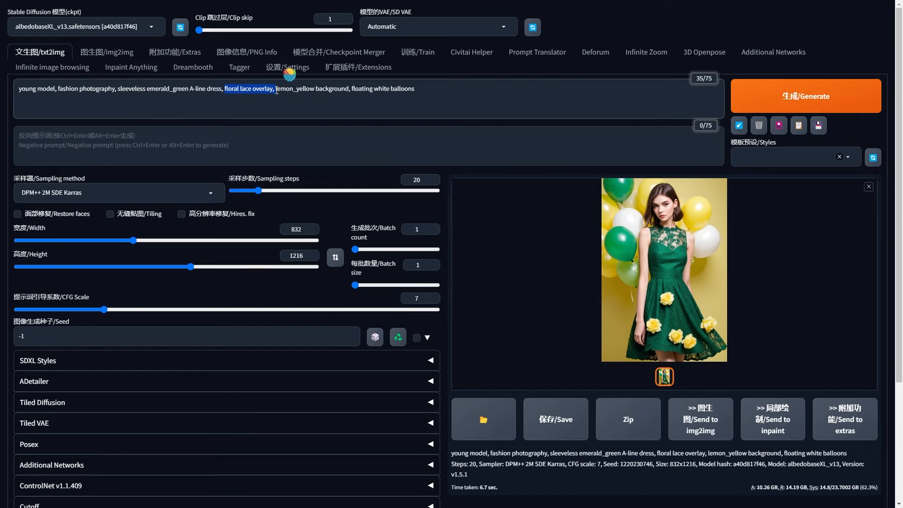
{"action": "key", "text": "BackSpace"}
{"action": "key", "text": "Return"}
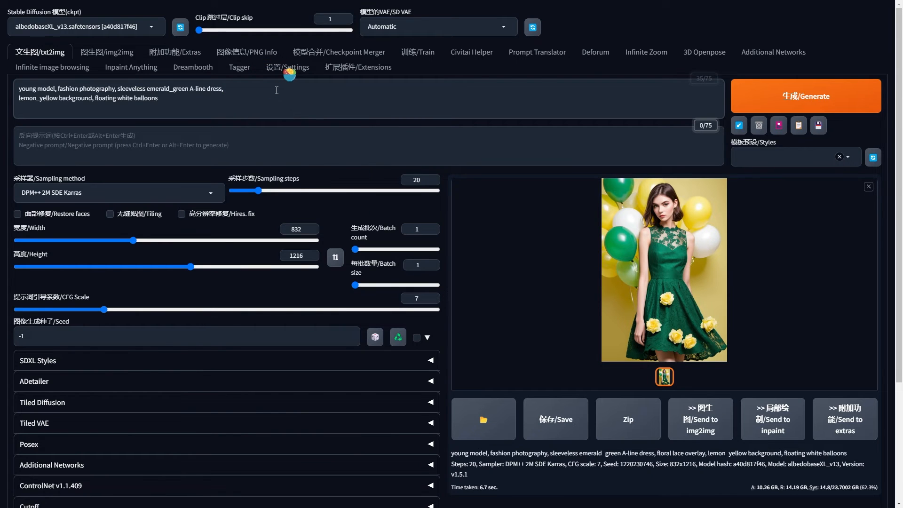
{"action": "key", "text": "Return"}
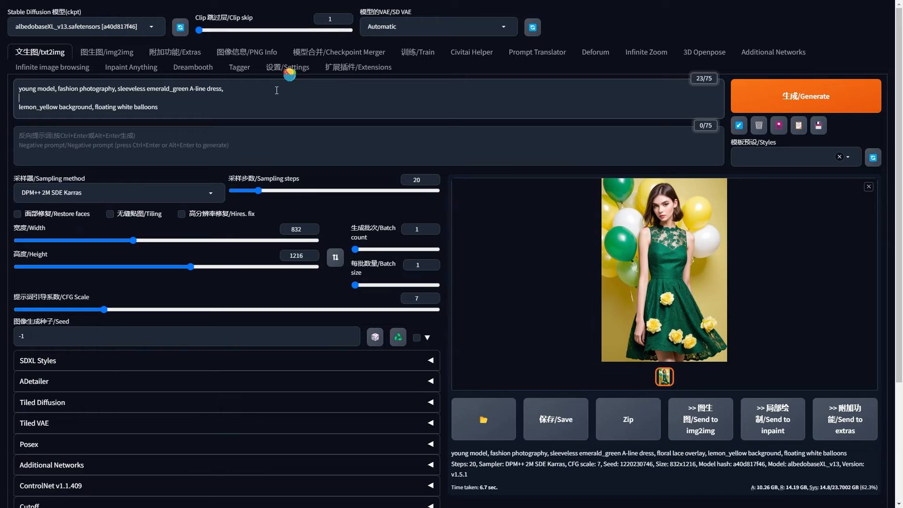
{"action": "type", "text": "BREAK"}
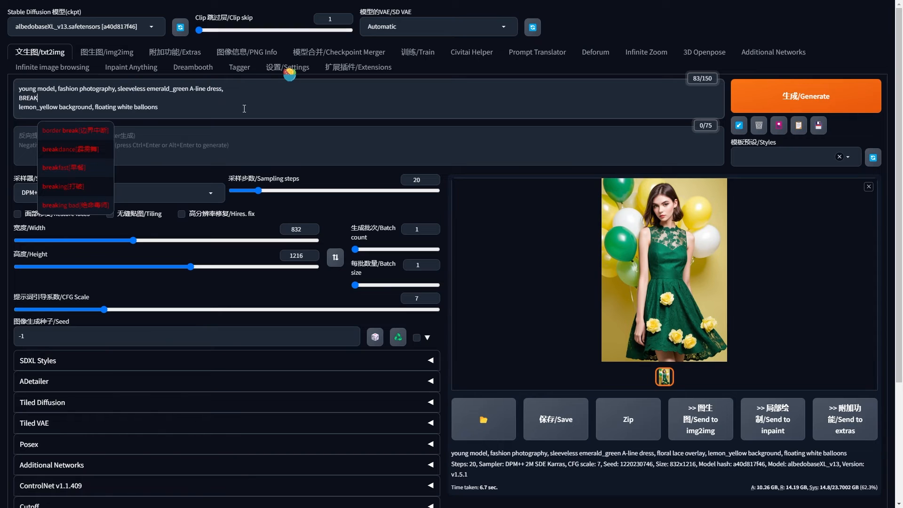
Step: Separate "lemon_yellow background," and "floating white balloons" with a BREAK line of its own, and generate the image twice
{"action": "left_click", "coordinate": [94, 107]}
{"action": "key", "text": "Return"}
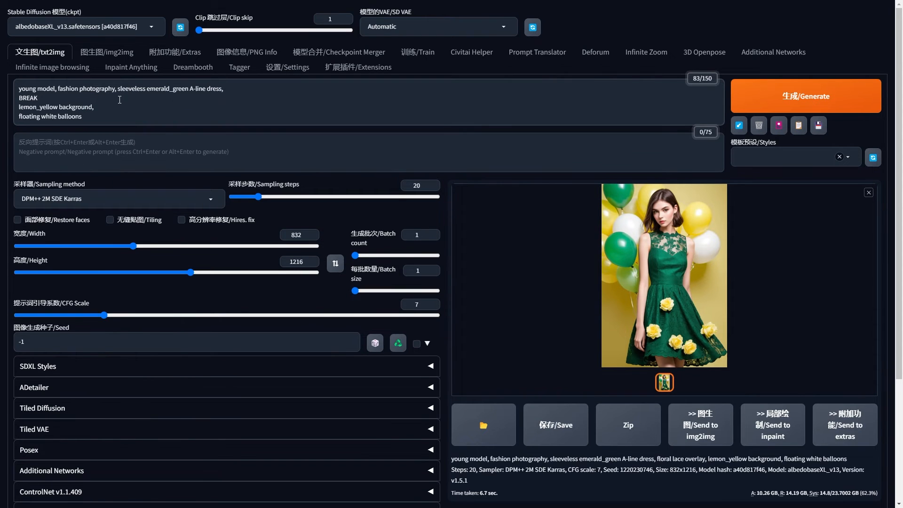
{"action": "key", "text": "Return"}
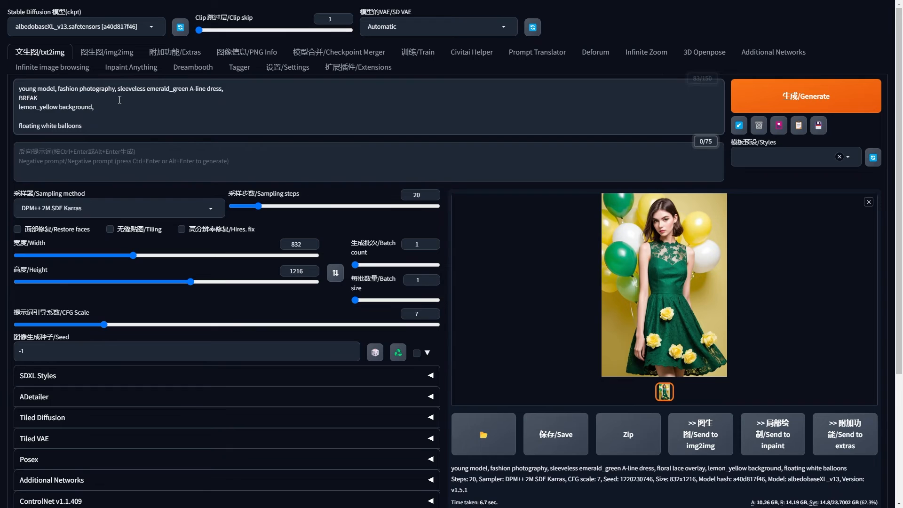
{"action": "type", "text": "BREA"}
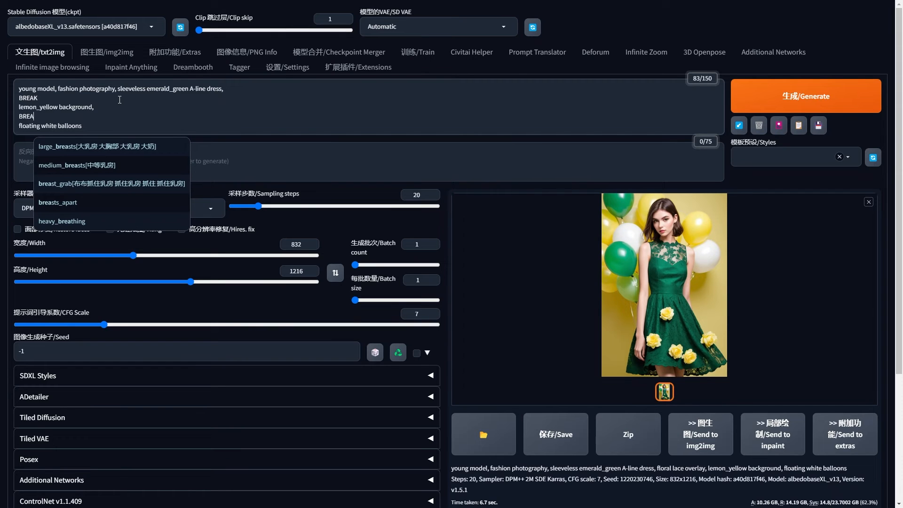
{"action": "type", "text": "K"}
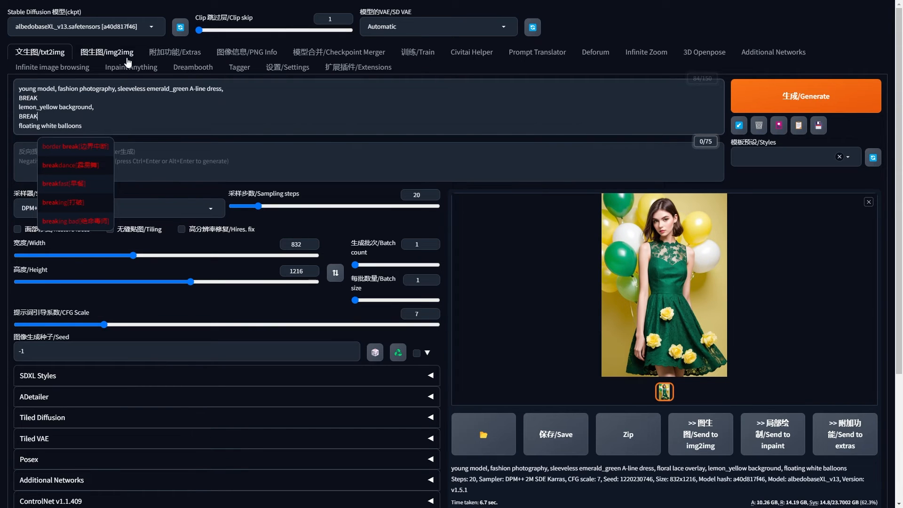
{"action": "left_click", "coordinate": [104, 124]}
{"action": "left_click", "coordinate": [812, 96]}
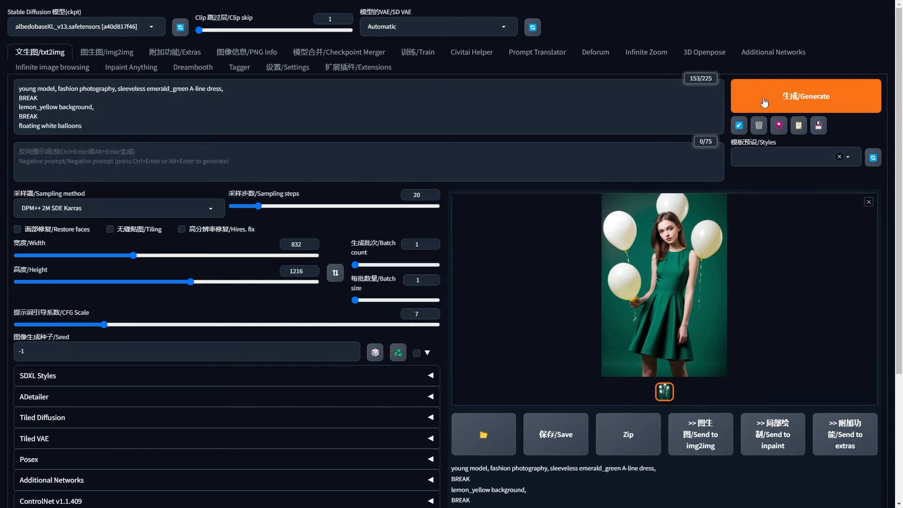
{"action": "left_click", "coordinate": [764, 102]}
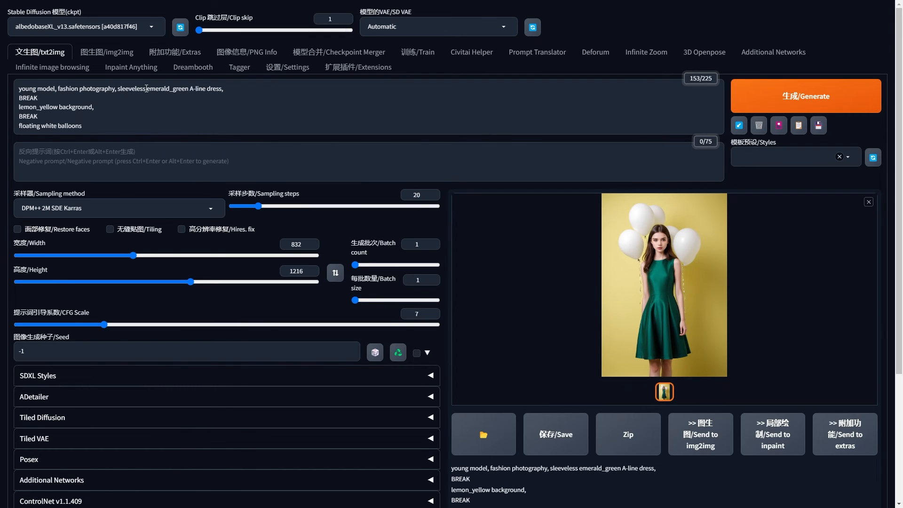
Step: Remove "emerald_green" from the dress description in the prompt, generate the image and inspect it at full size
{"action": "left_click_drag", "start_coordinate": [147, 89], "coordinate": [189, 89]}
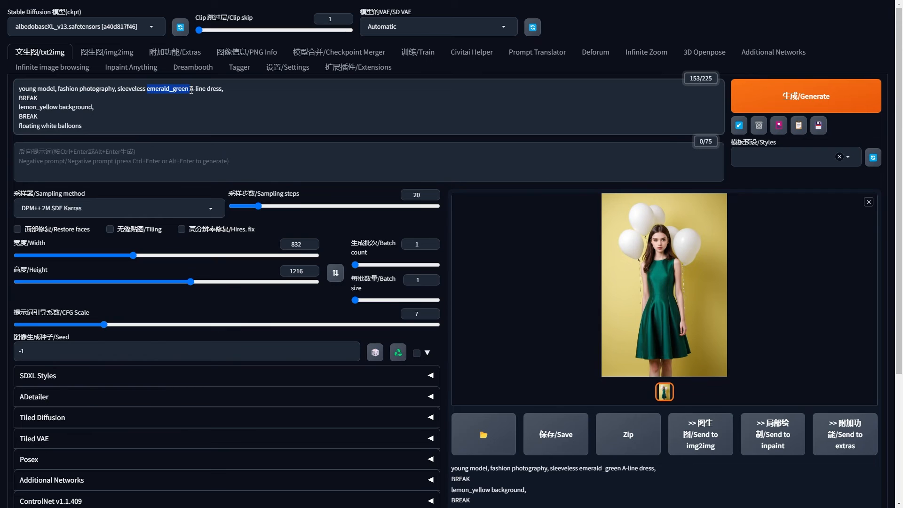
{"action": "key", "text": "BackSpace"}
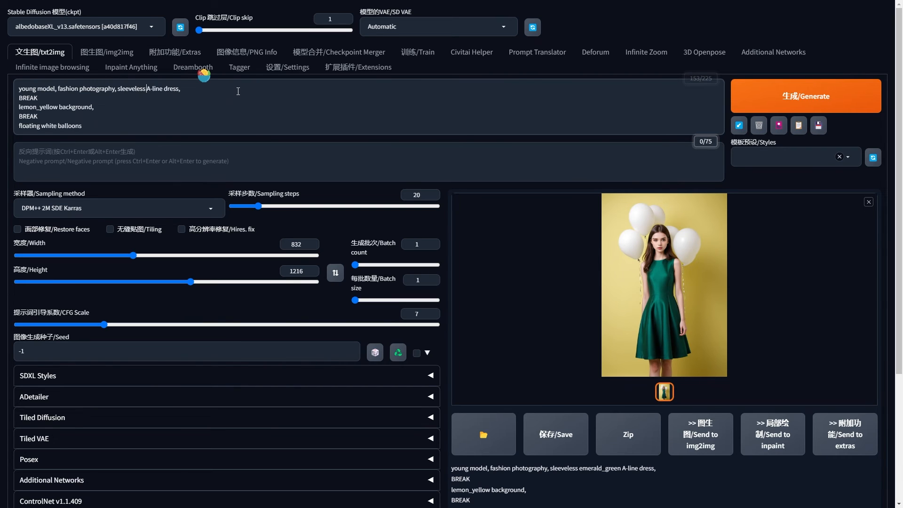
{"action": "left_click", "coordinate": [779, 102]}
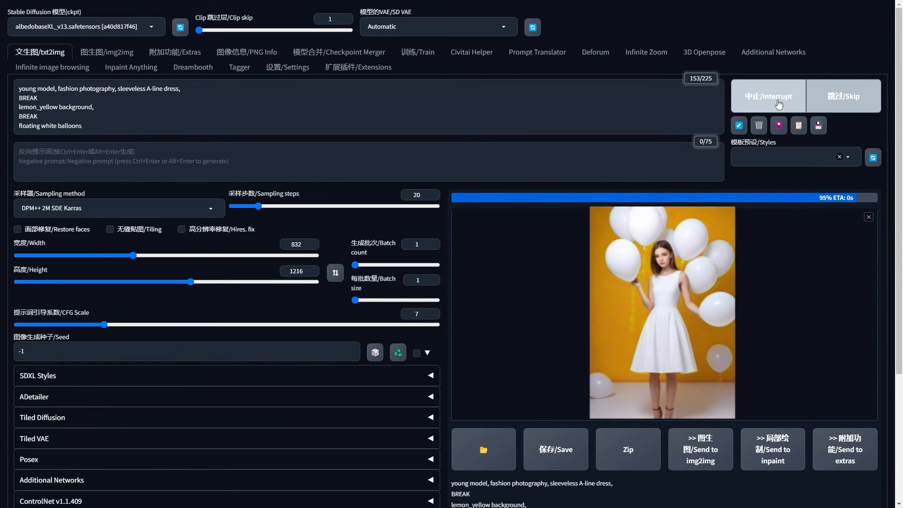
{"action": "left_click", "coordinate": [676, 266]}
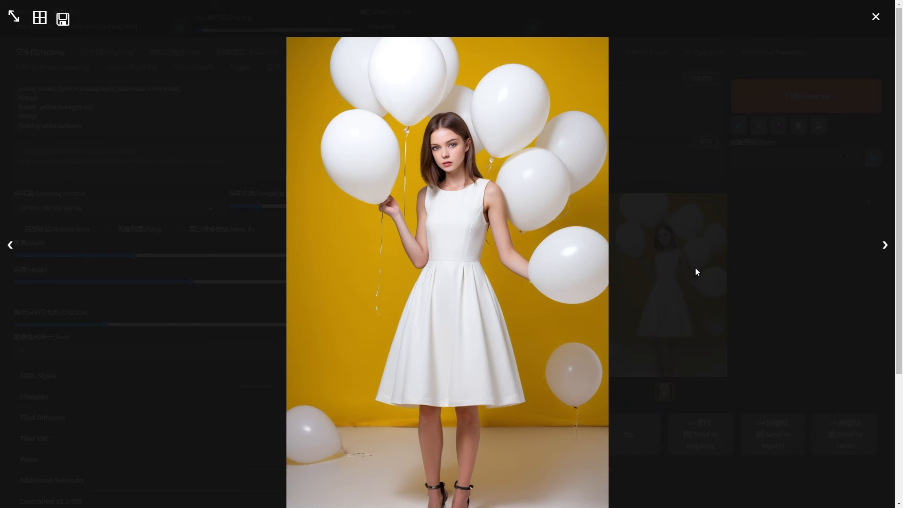
{"action": "left_click", "coordinate": [695, 267]}
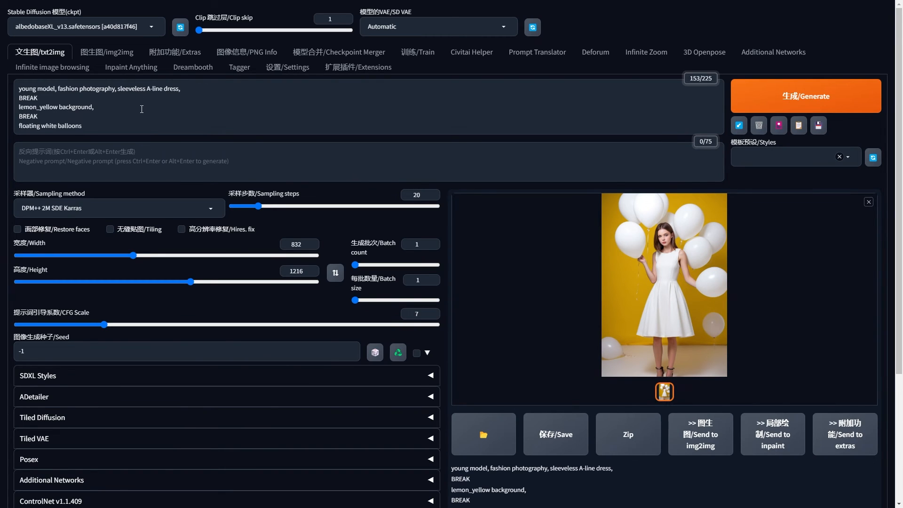
Step: Reuse the last image's seed and enable ADetailer with the deepfashion2_yolov8s-seg.pt model
{"action": "left_click", "coordinate": [398, 354]}
{"action": "scroll", "coordinate": [398, 353], "scroll_direction": "down", "scroll_amount": 2}
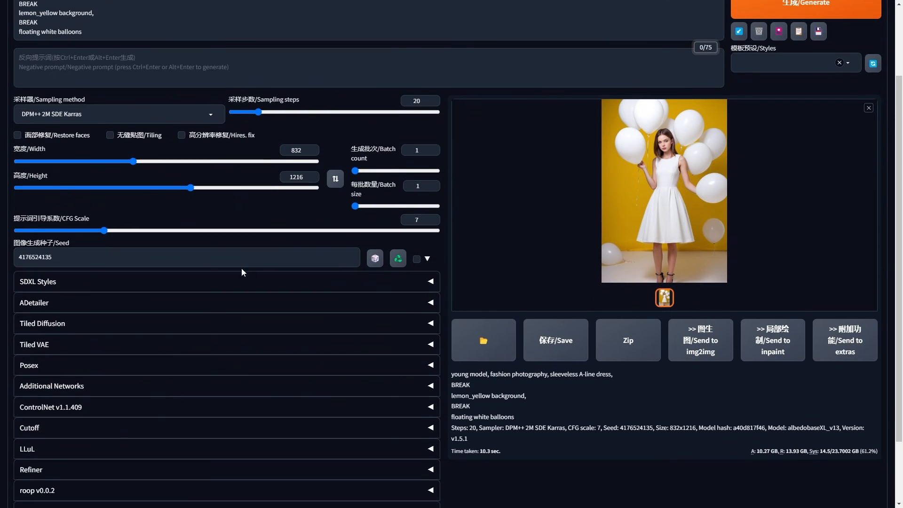
{"action": "left_click", "coordinate": [221, 307]}
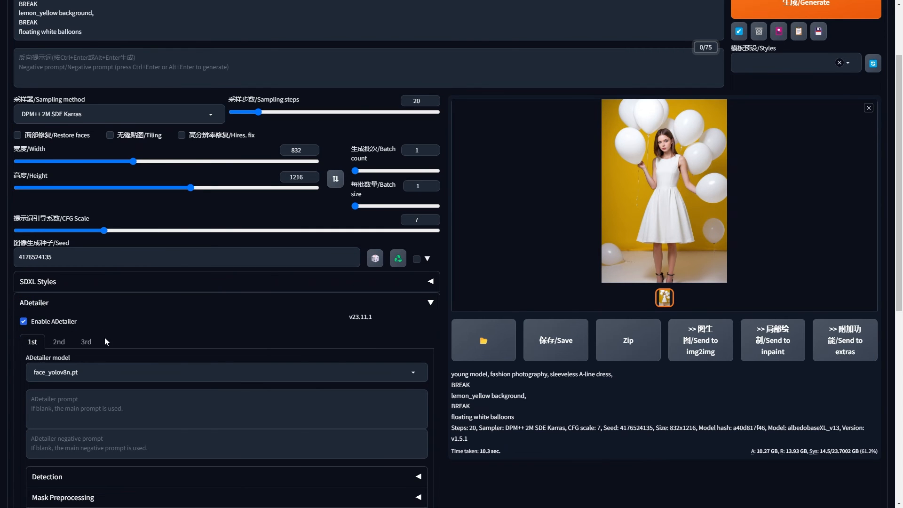
{"action": "scroll", "coordinate": [101, 352], "scroll_direction": "down", "scroll_amount": 2}
{"action": "left_click", "coordinate": [124, 278]}
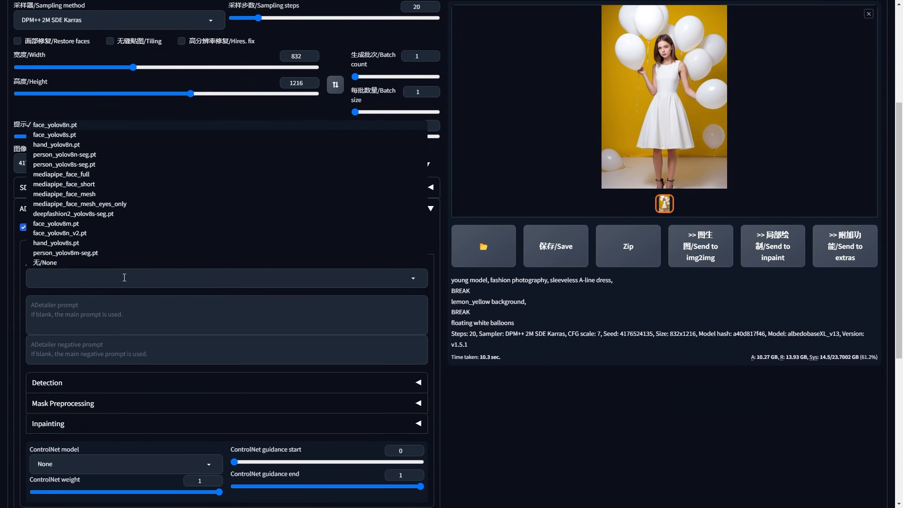
{"action": "left_click", "coordinate": [101, 214]}
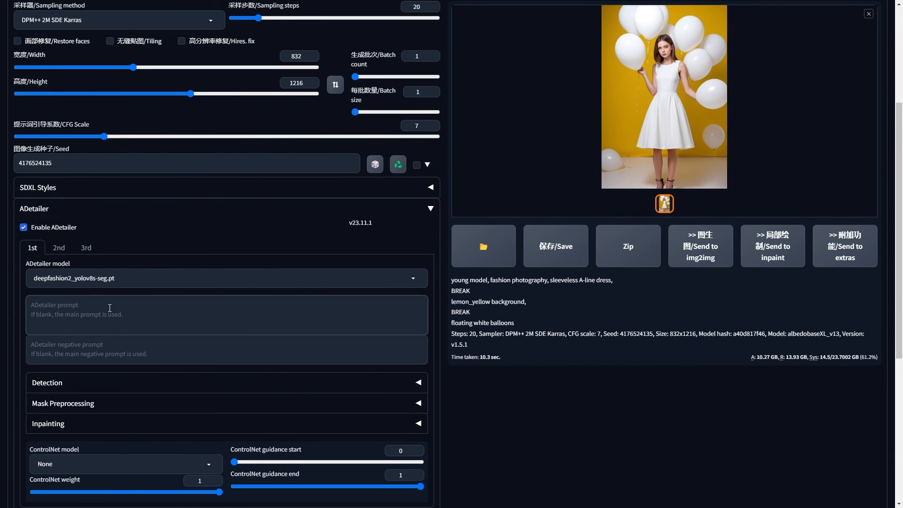
Step: Enter "sleeveless emerald_green A-line dress, floral lace" as the ADetailer prompt
{"action": "type", "text": "s"}
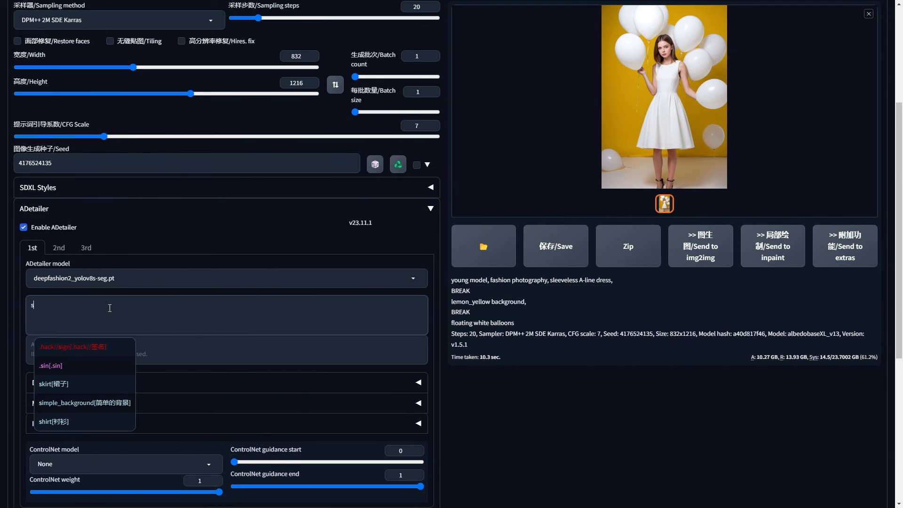
{"action": "type", "text": "leevel"}
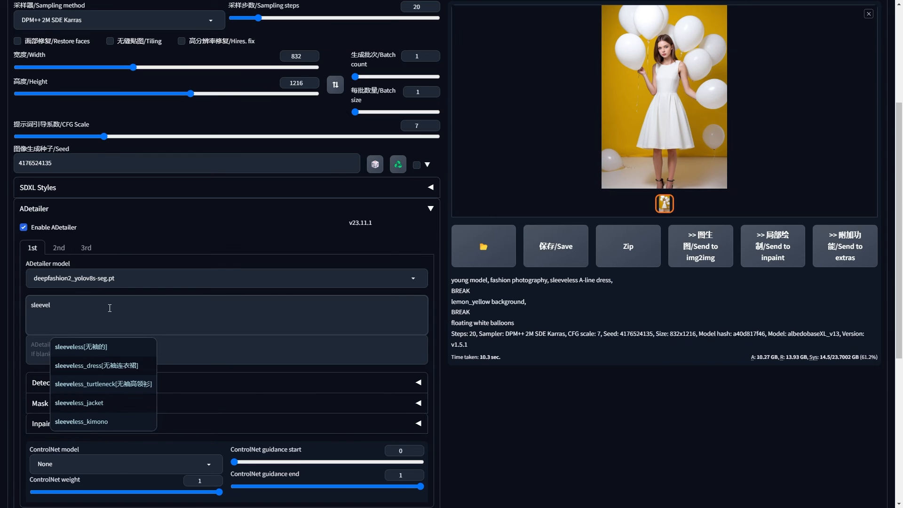
{"action": "type", "text": "ess emerald"}
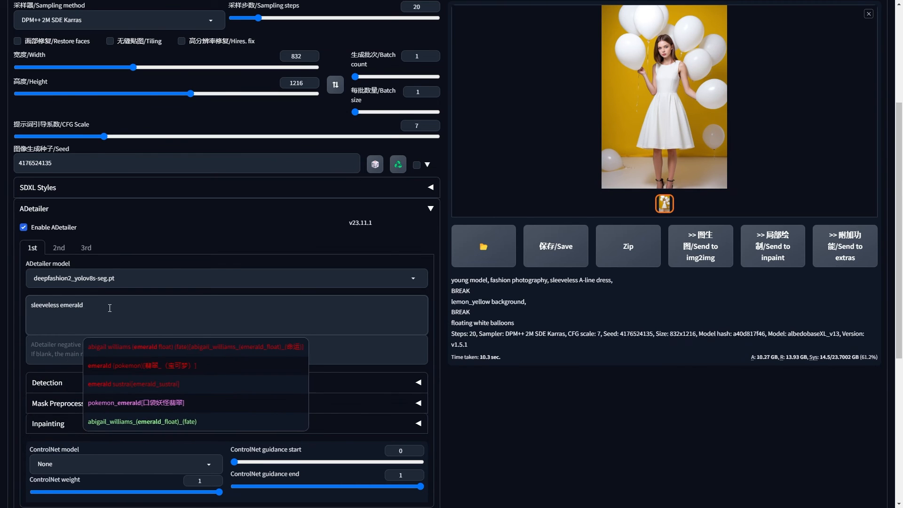
{"action": "type", "text": "_green A-line dress,"}
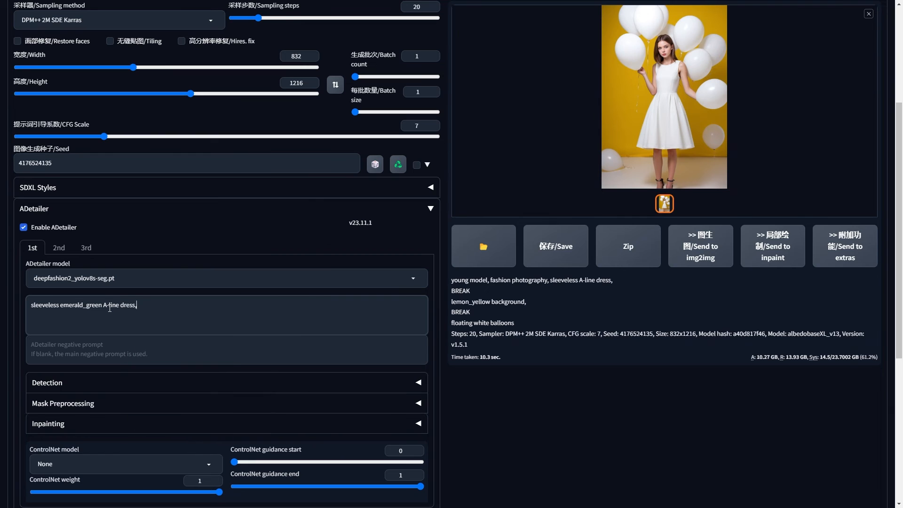
{"action": "type", "text": " floral lace"}
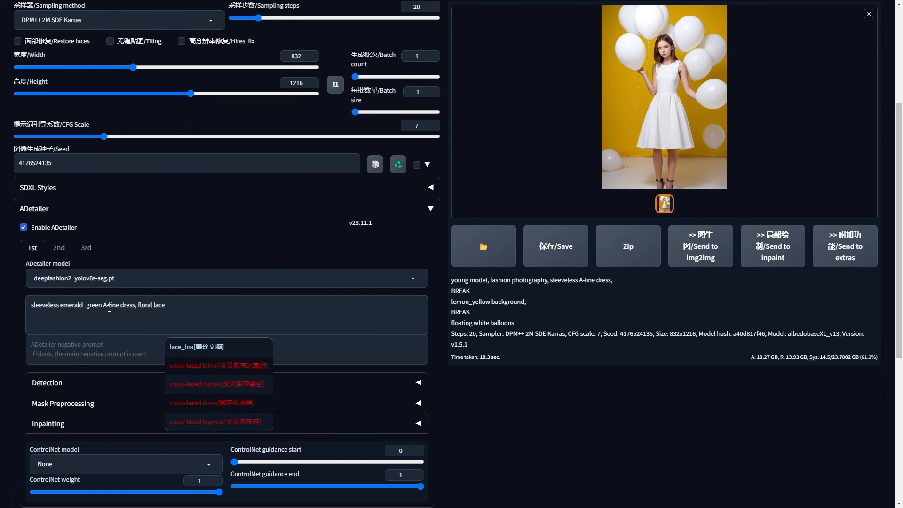
Step: Set ADetailer's inpaint denoising strength to 0.7, generate the image and inspect the dress at full size
{"action": "scroll", "coordinate": [106, 305], "scroll_direction": "down", "scroll_amount": 3}
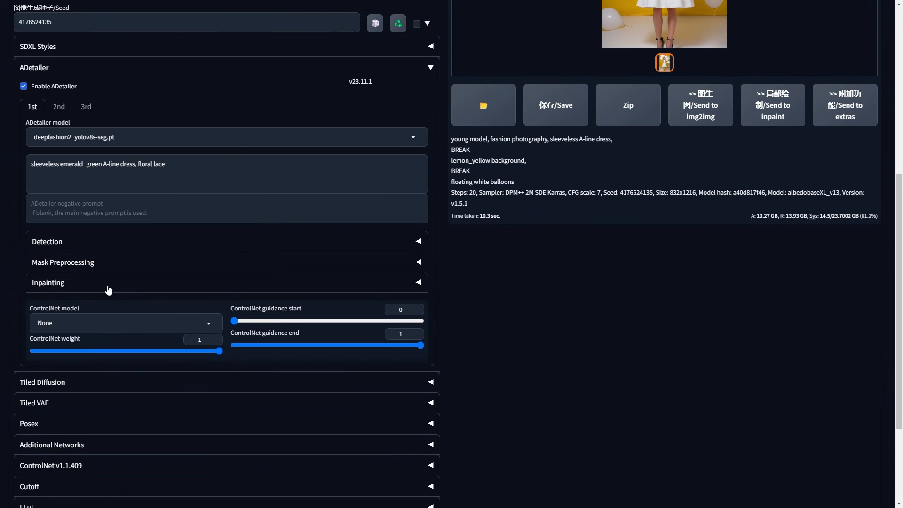
{"action": "left_click", "coordinate": [109, 288]}
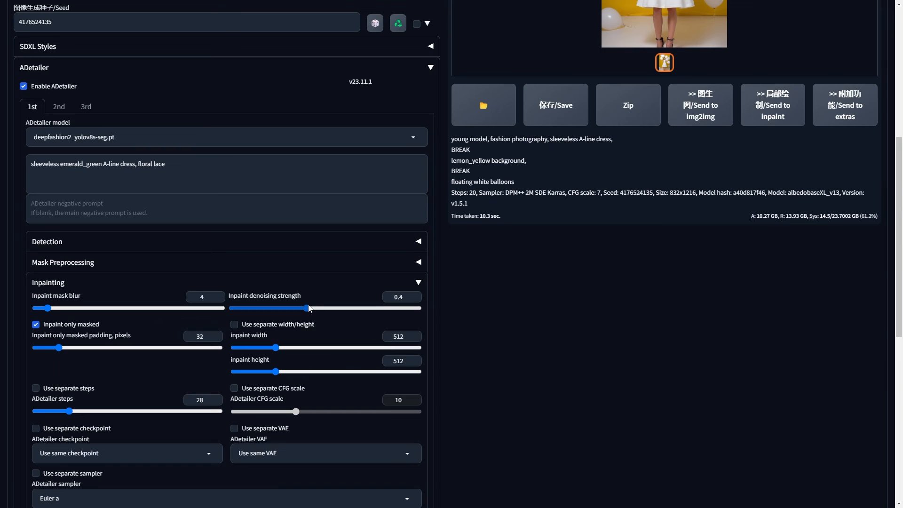
{"action": "left_click_drag", "start_coordinate": [319, 312], "coordinate": [362, 315]}
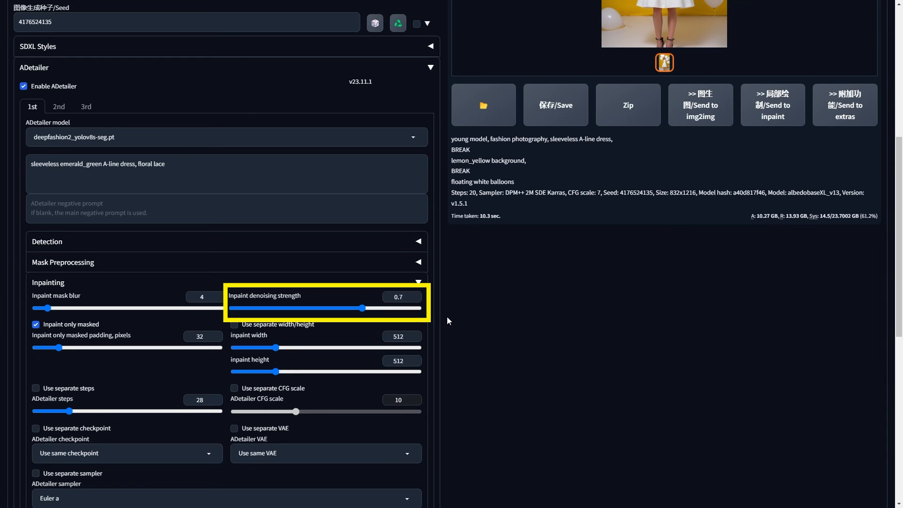
{"action": "scroll", "coordinate": [450, 320], "scroll_direction": "up", "scroll_amount": 7}
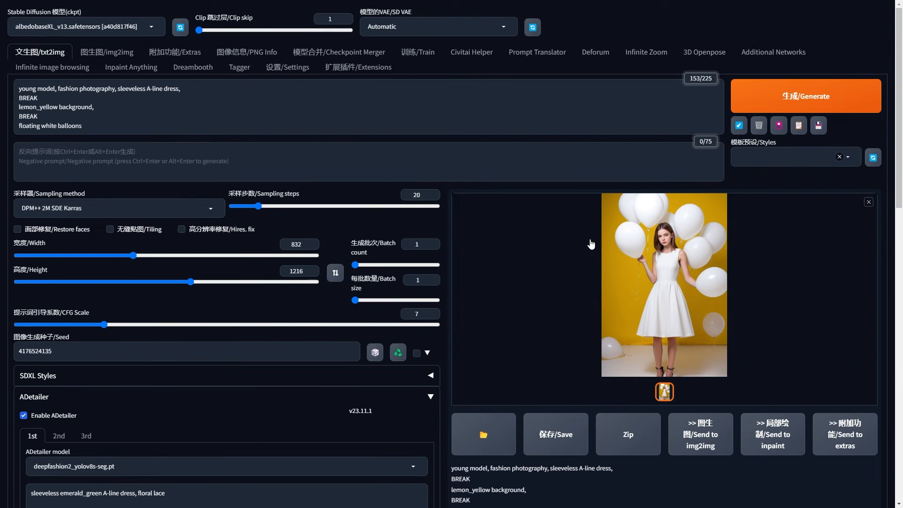
{"action": "left_click", "coordinate": [774, 97]}
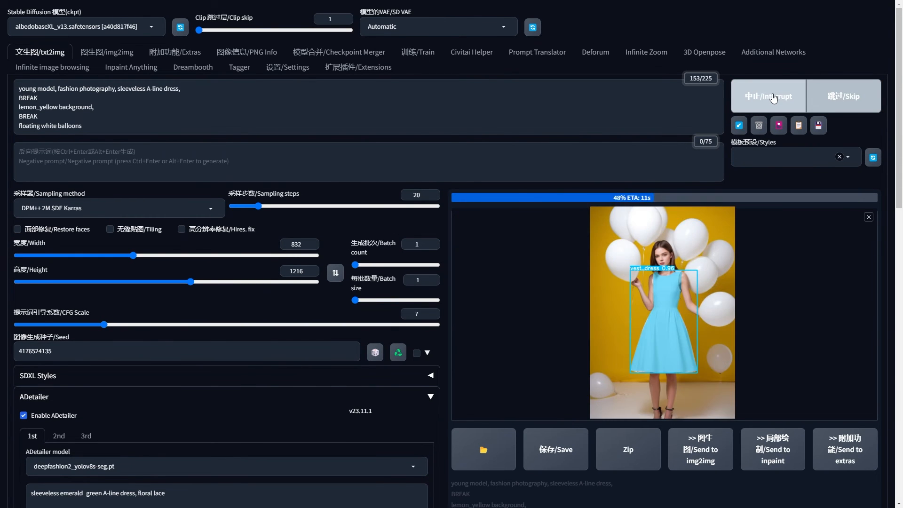
{"action": "left_click", "coordinate": [657, 240]}
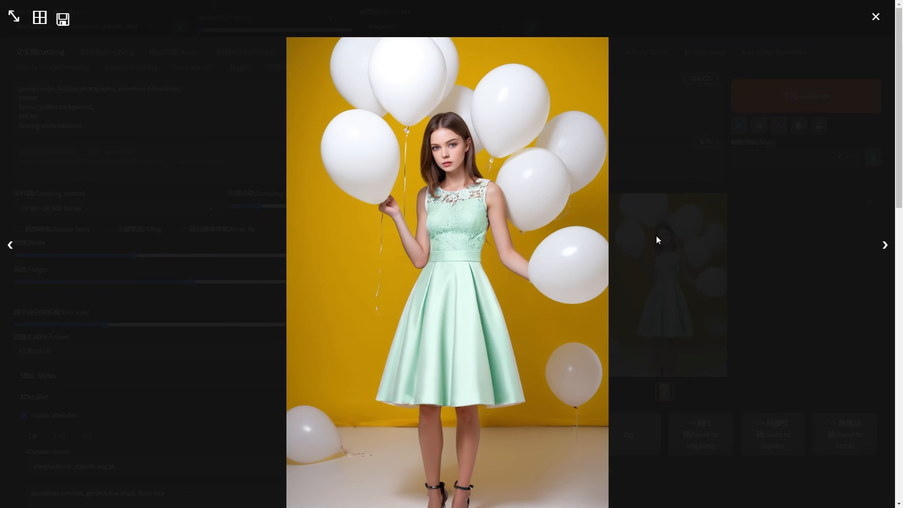
{"action": "left_click", "coordinate": [690, 244]}
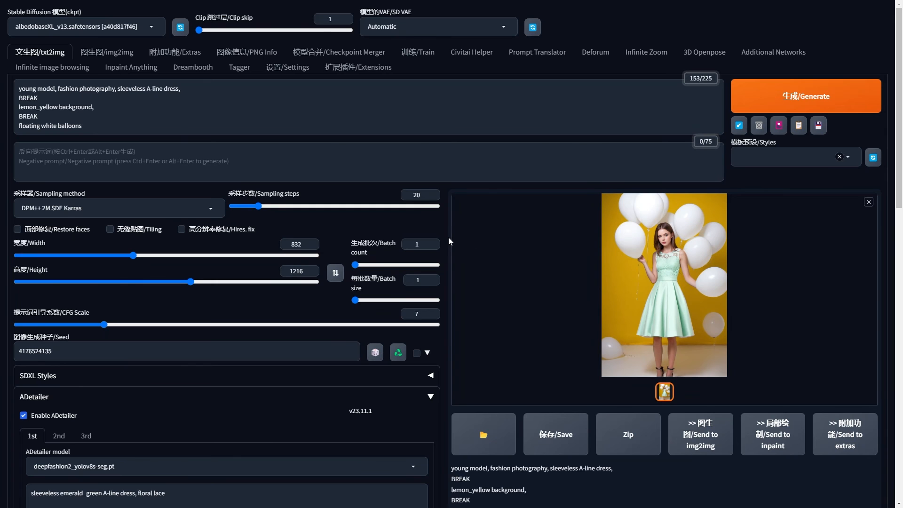
Step: Set ADetailer's inpaint denoising strength to 0.8, generate the image and inspect the dress at full size
{"action": "scroll", "coordinate": [447, 237], "scroll_direction": "down", "scroll_amount": 1}
{"action": "scroll", "coordinate": [448, 237], "scroll_direction": "down", "scroll_amount": 6}
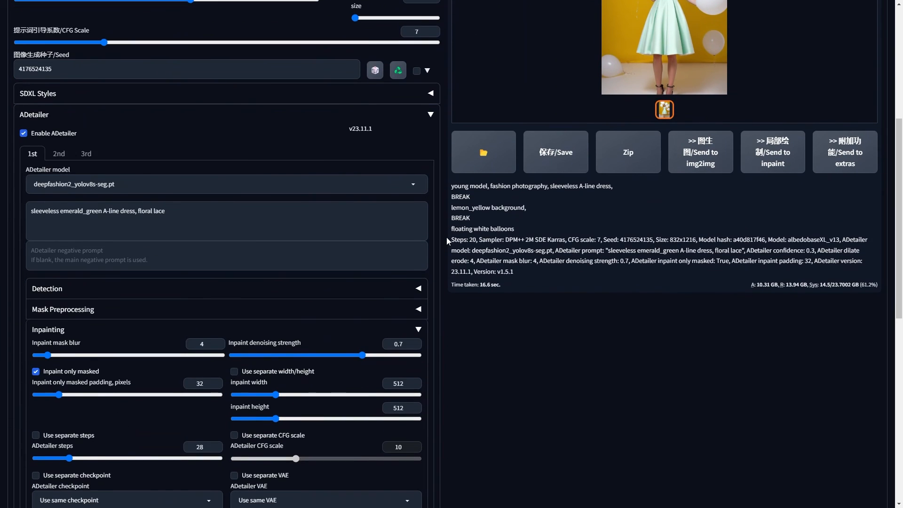
{"action": "scroll", "coordinate": [445, 237], "scroll_direction": "down", "scroll_amount": 1}
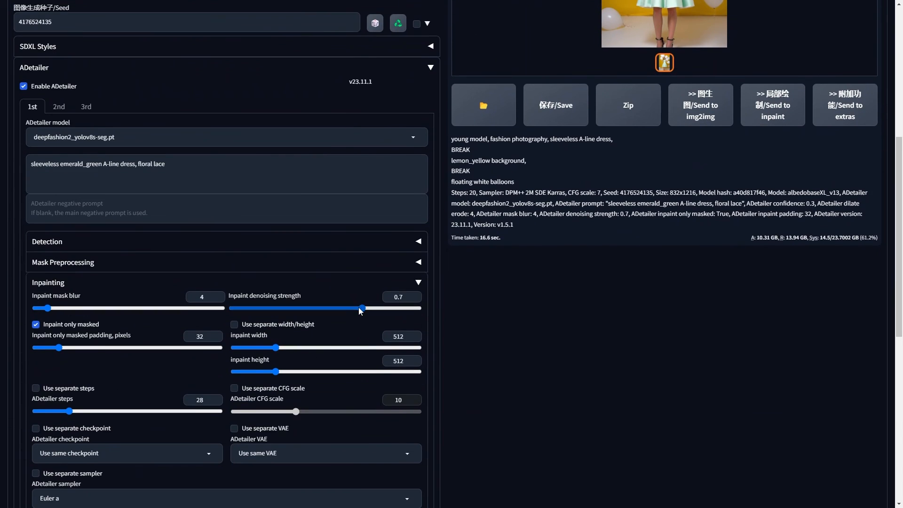
{"action": "left_click_drag", "start_coordinate": [361, 309], "coordinate": [381, 311]}
{"action": "key", "text": "Home"}
{"action": "left_click", "coordinate": [780, 108]}
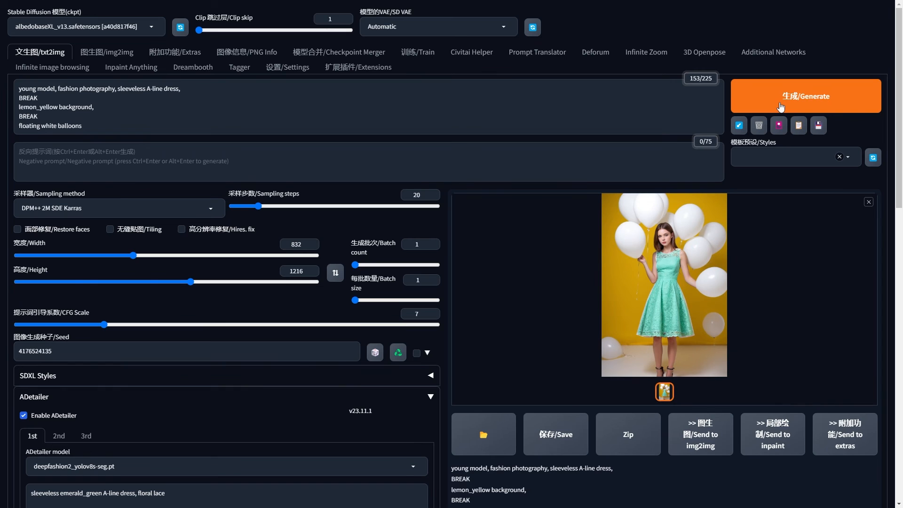
{"action": "left_click", "coordinate": [681, 244]}
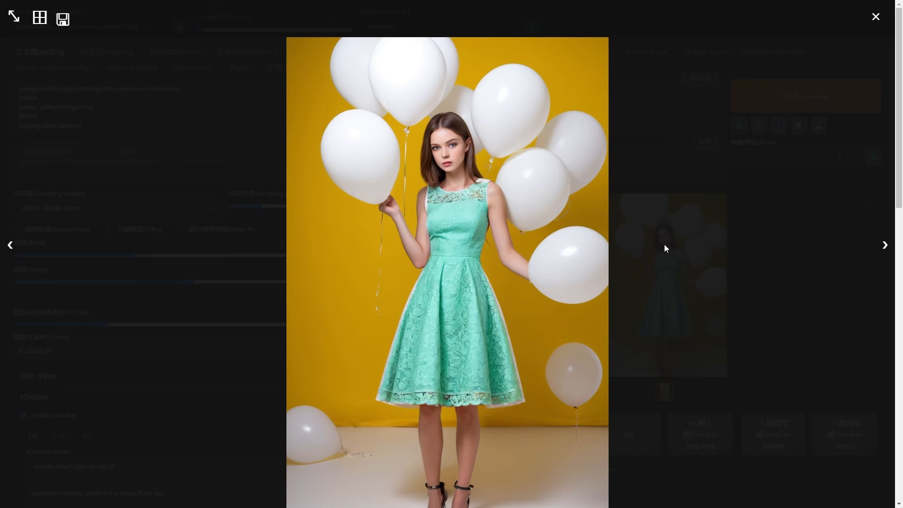
{"action": "left_click", "coordinate": [711, 236]}
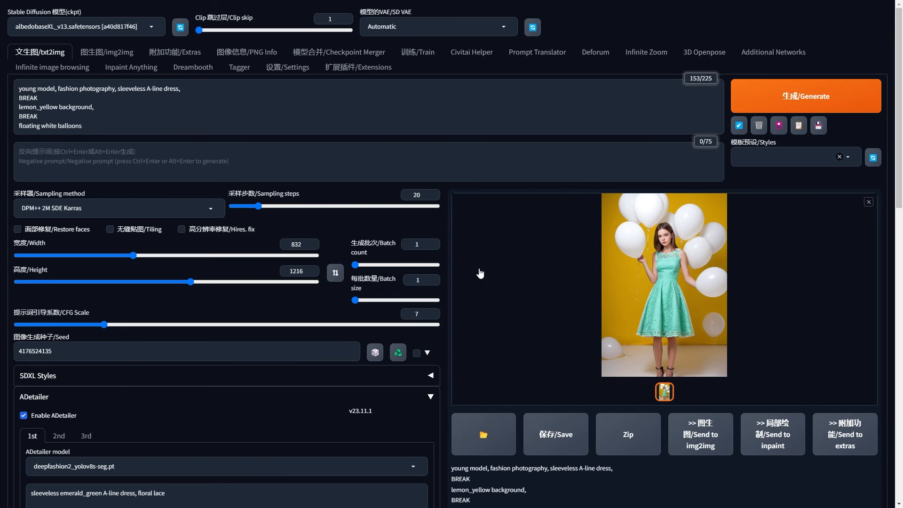
Step: Raise ADetailer's inpaint denoising strength to 0.9, generate the image and inspect the result at full size
{"action": "scroll", "coordinate": [444, 273], "scroll_direction": "down", "scroll_amount": 8}
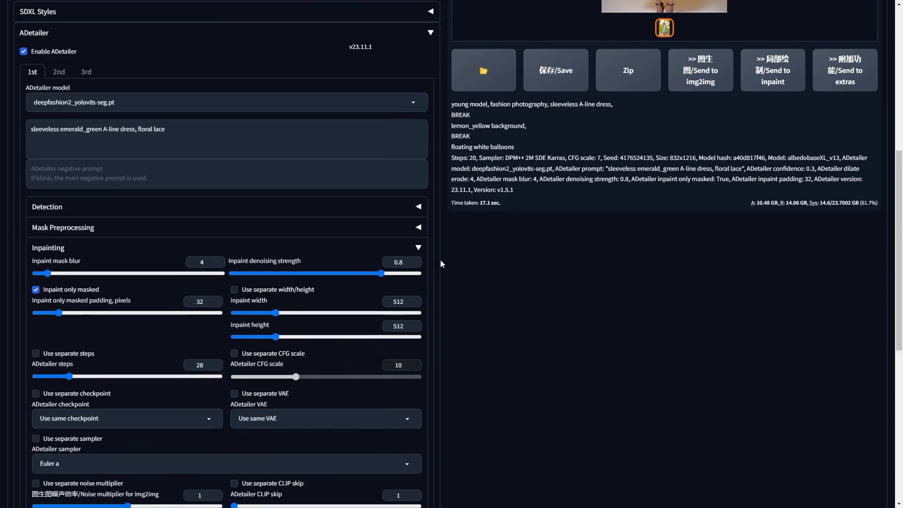
{"action": "left_click_drag", "start_coordinate": [384, 267], "coordinate": [399, 265]}
{"action": "scroll", "coordinate": [438, 259], "scroll_direction": "up", "scroll_amount": 8}
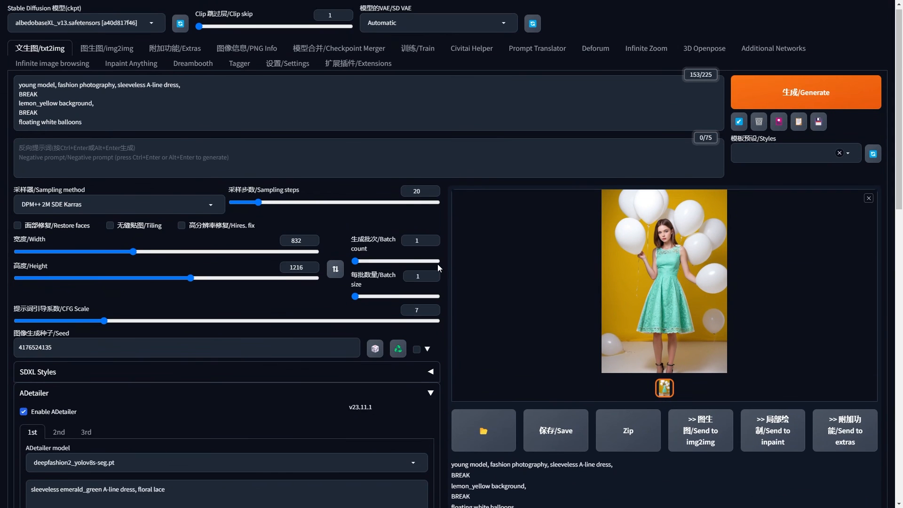
{"action": "left_click", "coordinate": [798, 100]}
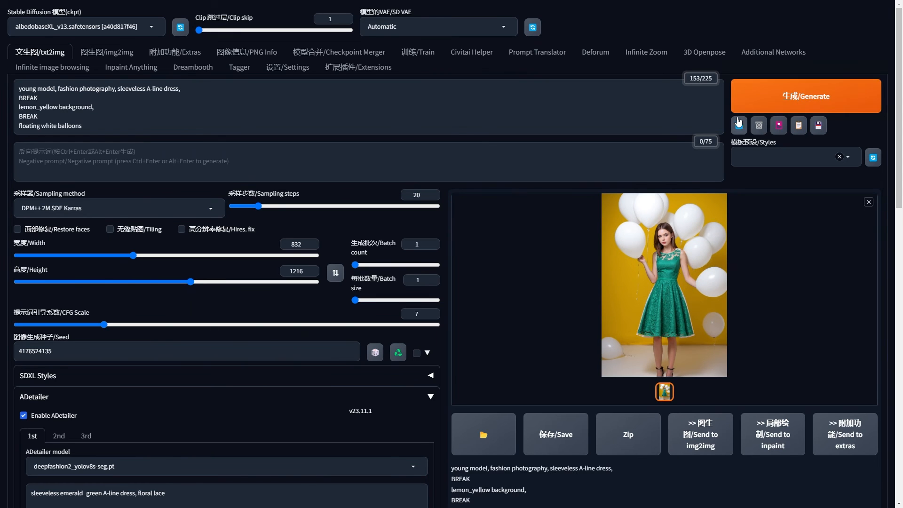
{"action": "left_click", "coordinate": [668, 285]}
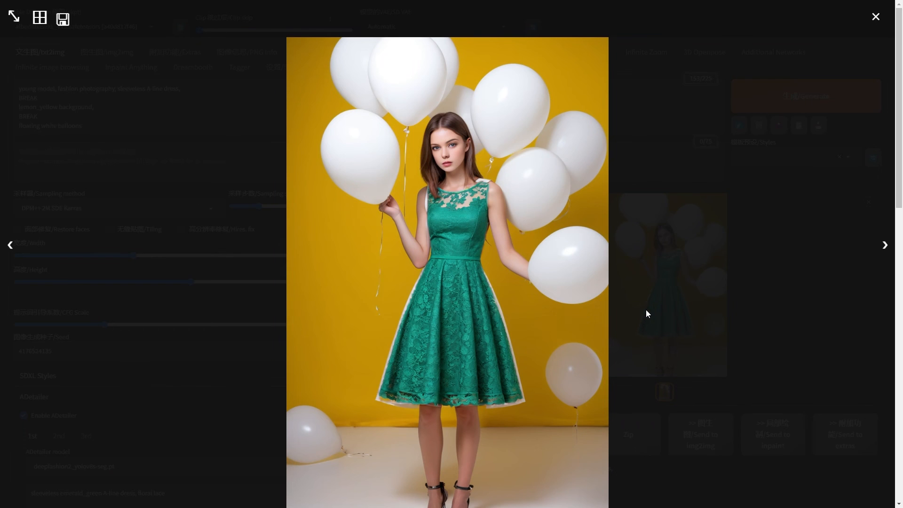
{"action": "left_click", "coordinate": [662, 288]}
Step: Expand ADetailer's mask preprocessing settings
{"action": "scroll", "coordinate": [306, 285], "scroll_direction": "down", "scroll_amount": 2}
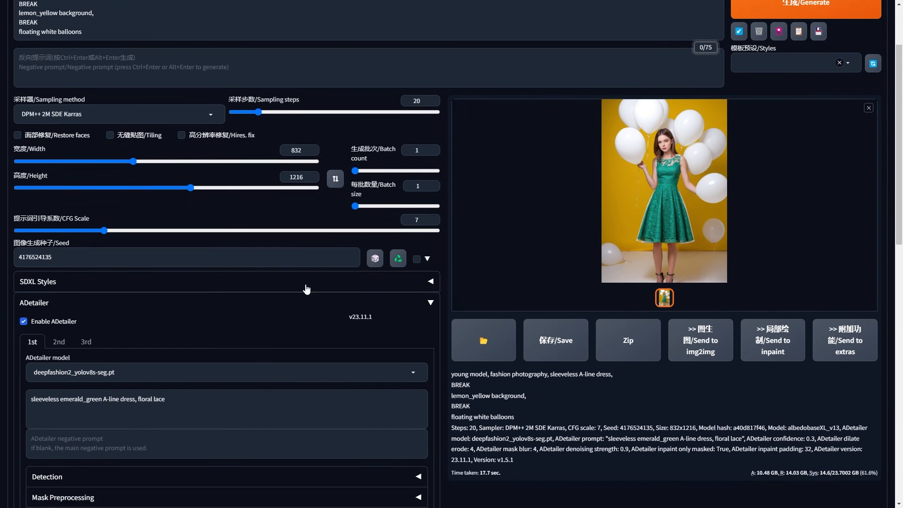
{"action": "scroll", "coordinate": [307, 289], "scroll_direction": "down", "scroll_amount": 5}
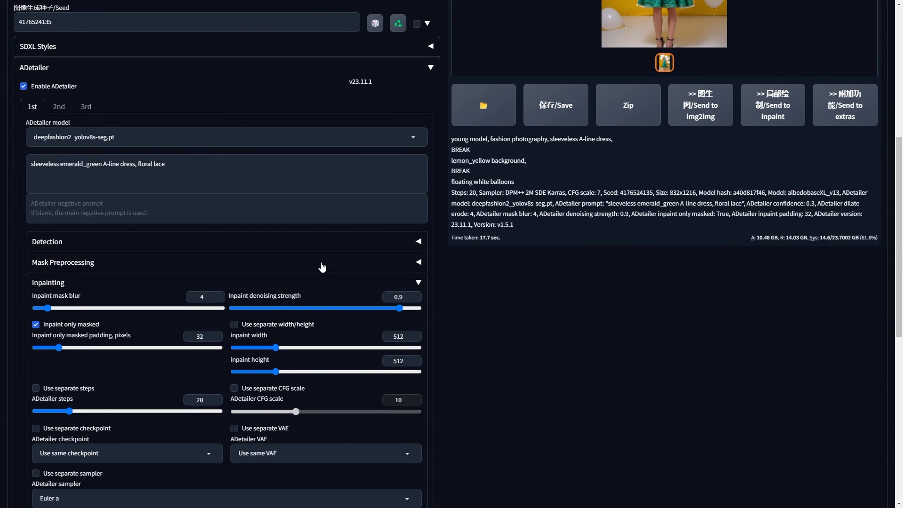
{"action": "left_click", "coordinate": [322, 265]}
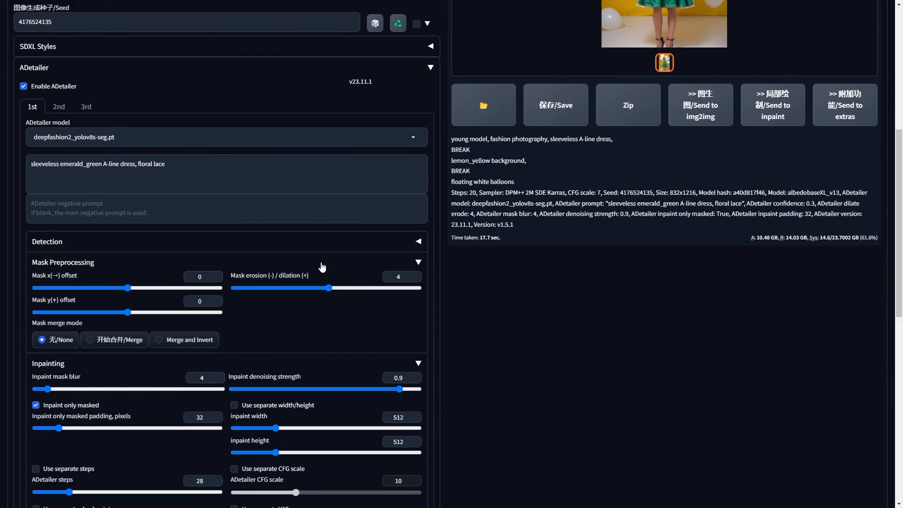
{"action": "key", "text": "ctrl+alt+d"}
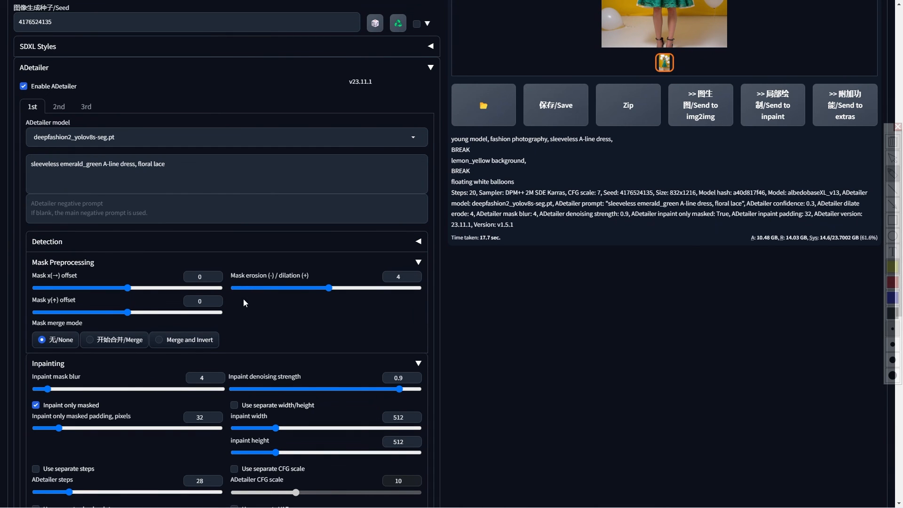
{"action": "mouse_move", "coordinate": [227, 261]}
{"action": "left_mouse_down"}
{"action": "mouse_move", "coordinate": [391, 311]}
{"action": "mouse_move", "coordinate": [425, 299]}
{"action": "left_mouse_up"}
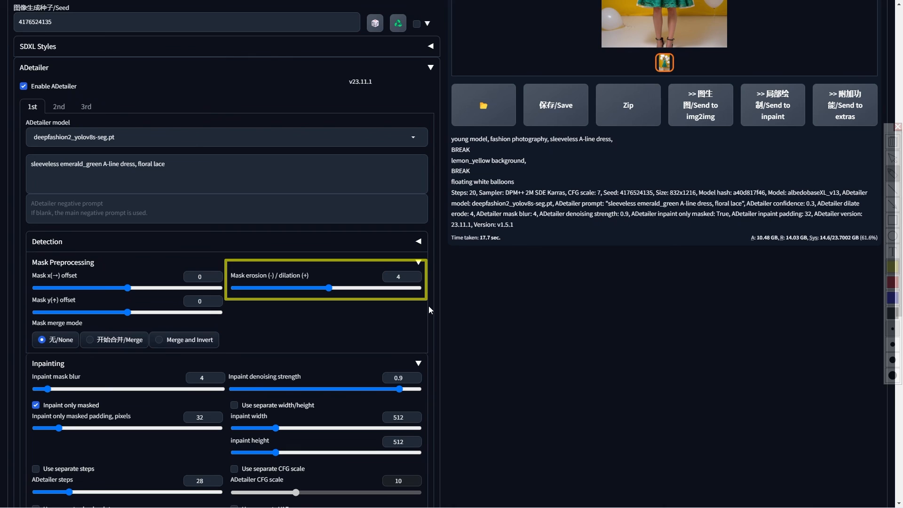
{"action": "key", "text": "Escape"}
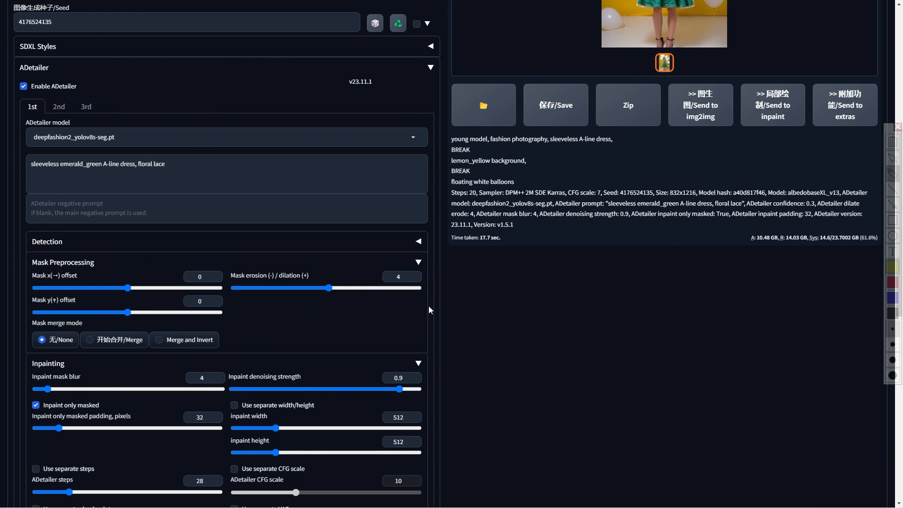
Step: Set ADetailer's mask erosion/dilation to 12, generate the image and inspect the dress edges at full size
{"action": "key", "text": "Escape"}
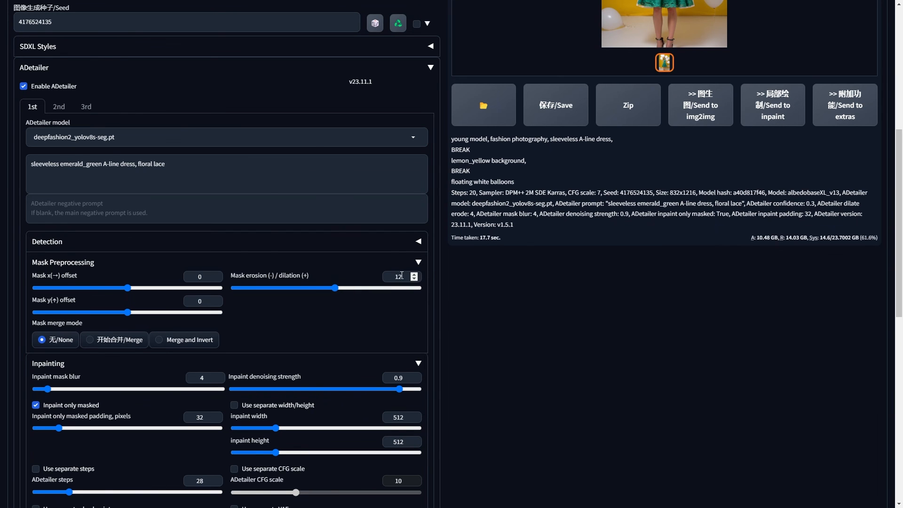
{"action": "scroll", "coordinate": [443, 282], "scroll_direction": "up", "scroll_amount": 7}
{"action": "left_click", "coordinate": [775, 107]}
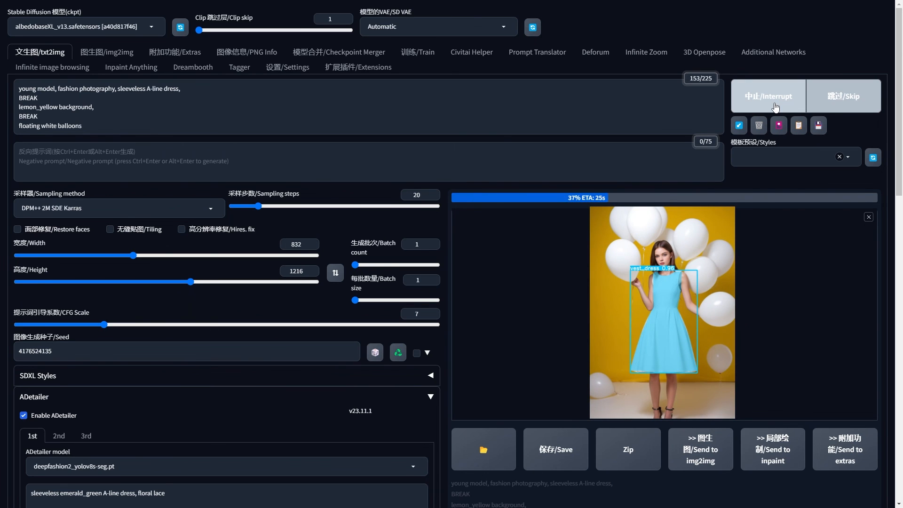
{"action": "left_click", "coordinate": [648, 297]}
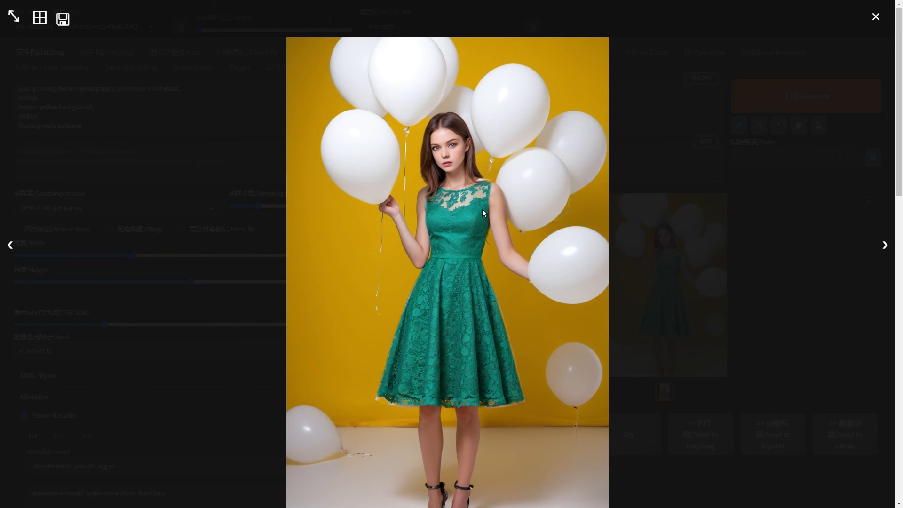
{"action": "left_click", "coordinate": [658, 231]}
Step: Increase ADetailer's mask erosion/dilation to 16, generate the image and inspect the dress outline at full size
{"action": "scroll", "coordinate": [338, 284], "scroll_direction": "down", "scroll_amount": 5}
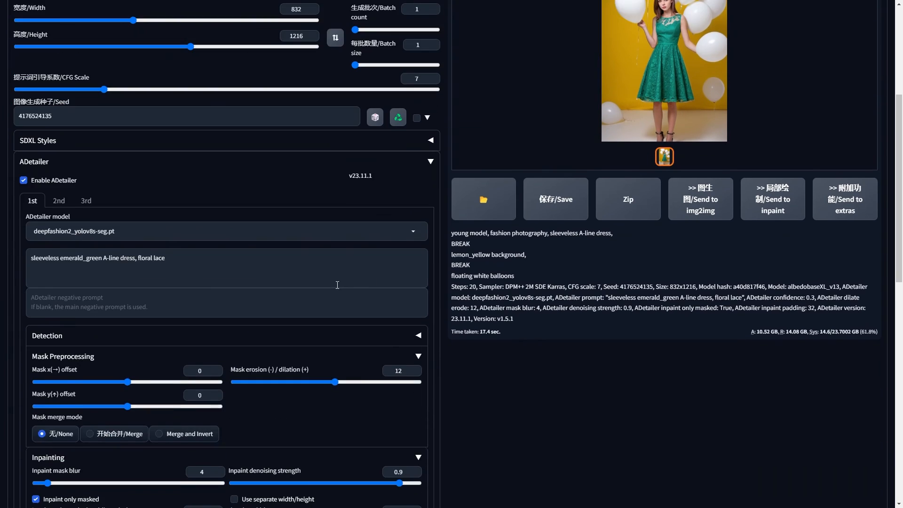
{"action": "scroll", "coordinate": [337, 285], "scroll_direction": "down", "scroll_amount": 2}
{"action": "left_click", "coordinate": [414, 276]}
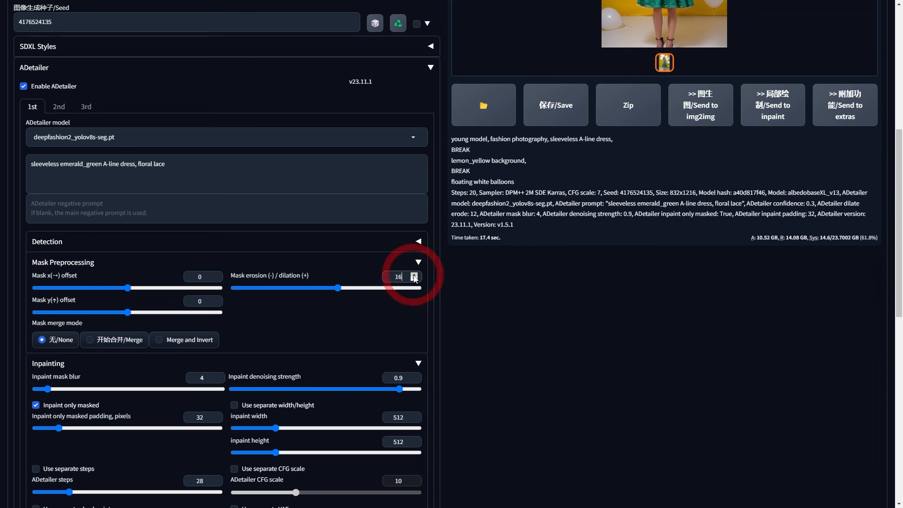
{"action": "scroll", "coordinate": [463, 335], "scroll_direction": "up", "scroll_amount": 7}
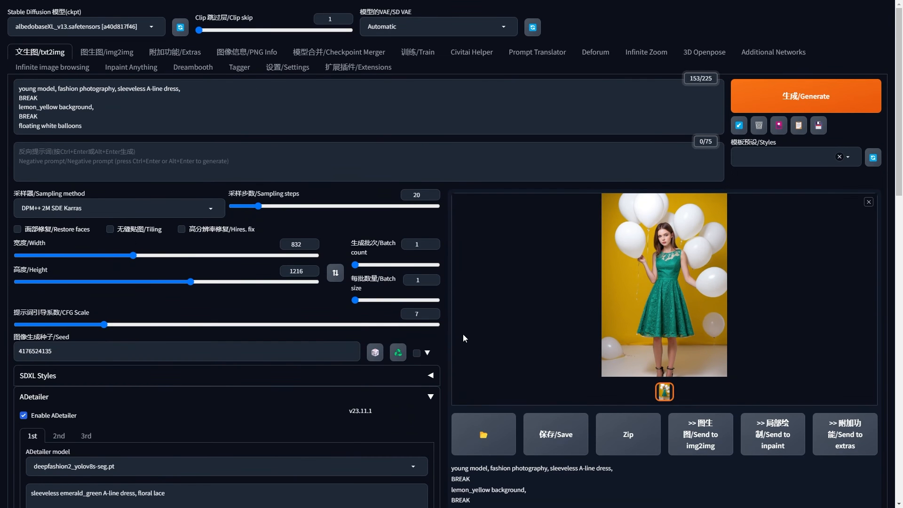
{"action": "left_click", "coordinate": [780, 100]}
{"action": "left_click", "coordinate": [659, 265]}
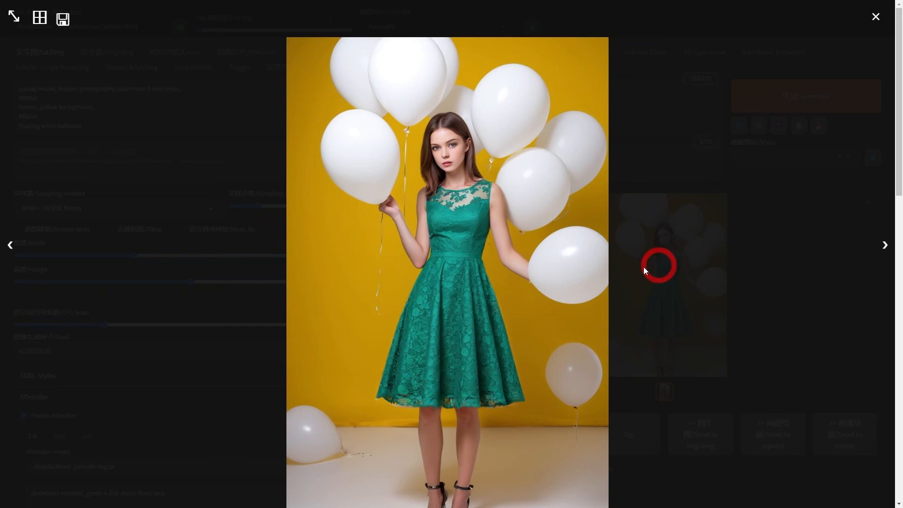
{"action": "left_click", "coordinate": [692, 256]}
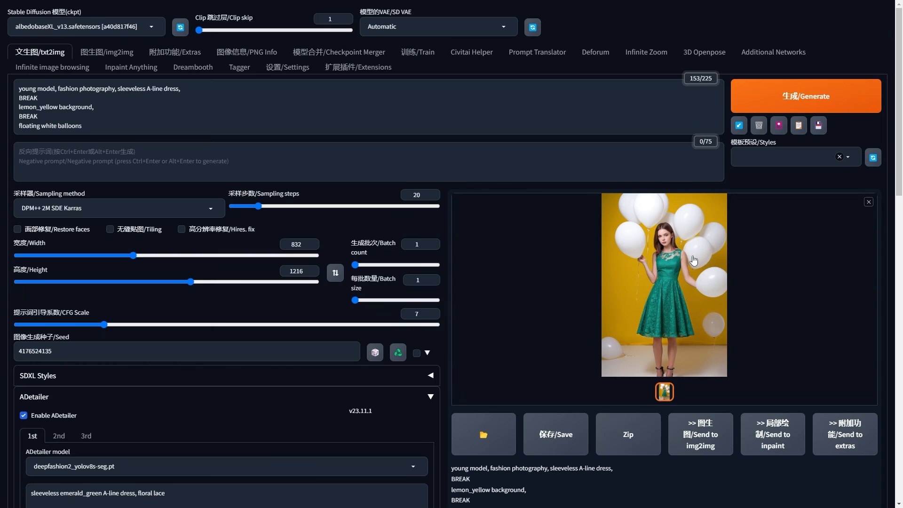
Step: Generate the image again
{"action": "left_click", "coordinate": [781, 101]}
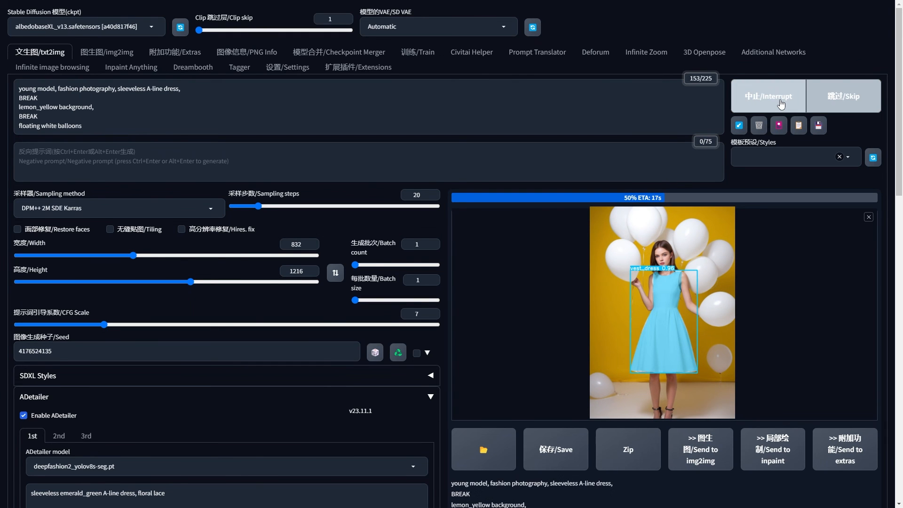